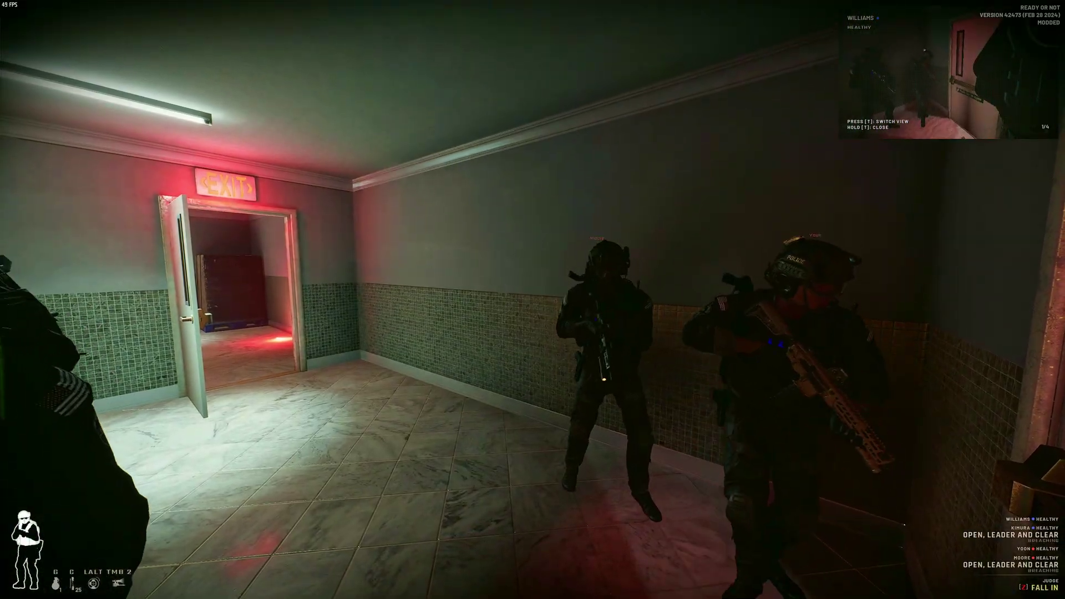
key(w)
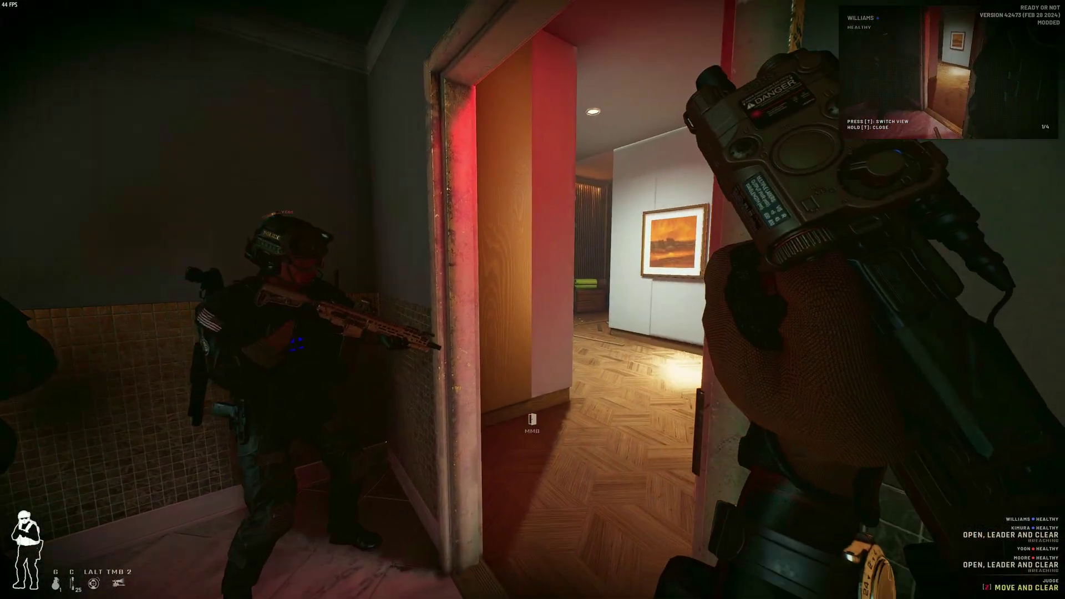
key(w)
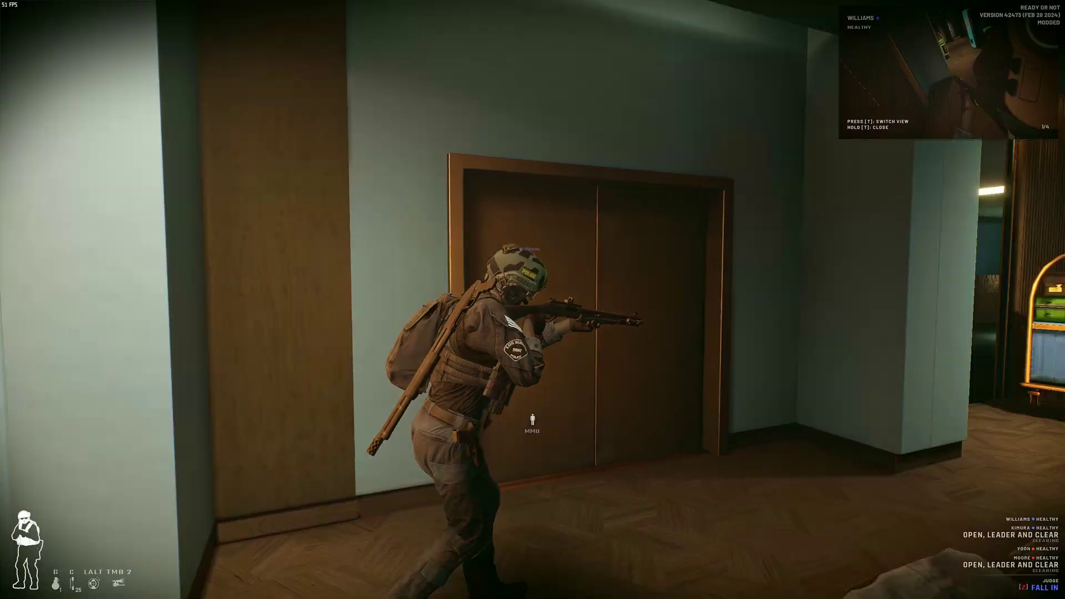
key(w)
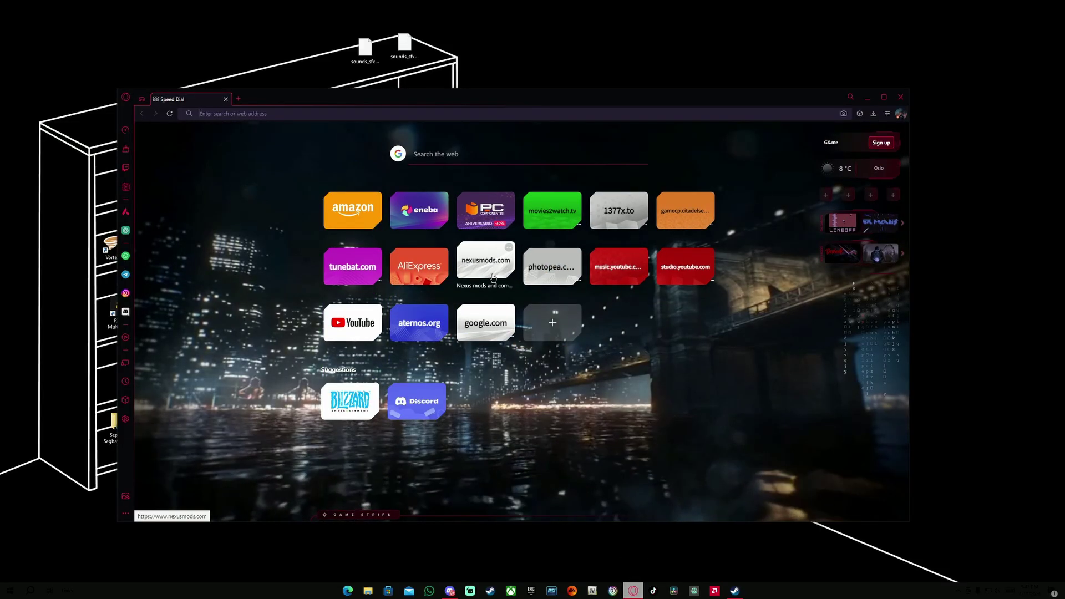
Step: Open the Nexus Mods website, search its mods for "vortex" and open the Vortex mod manager page
click(504, 268)
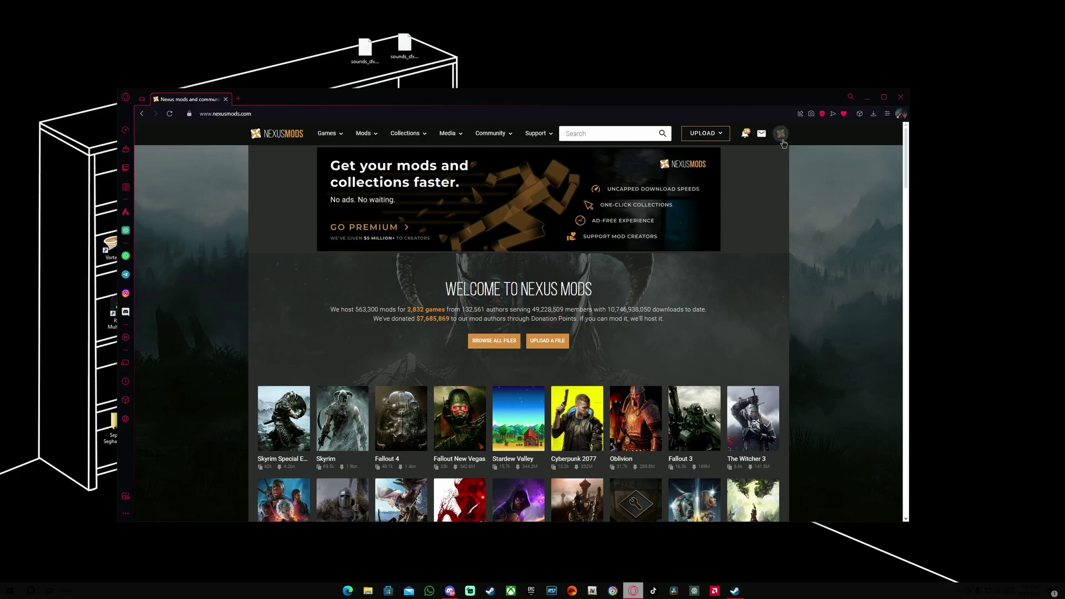
click(782, 136)
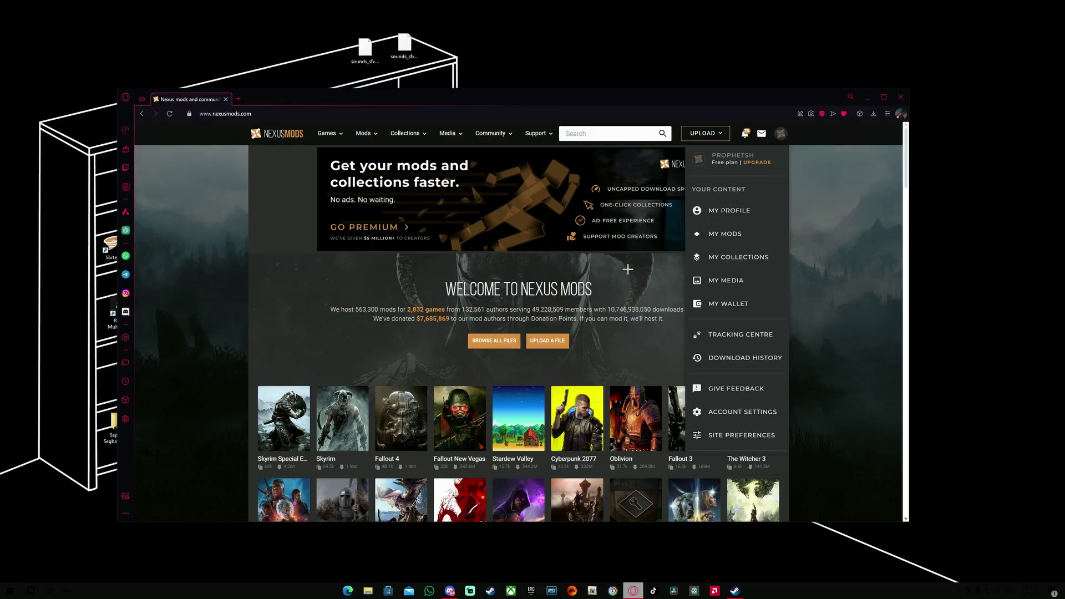
click(601, 134)
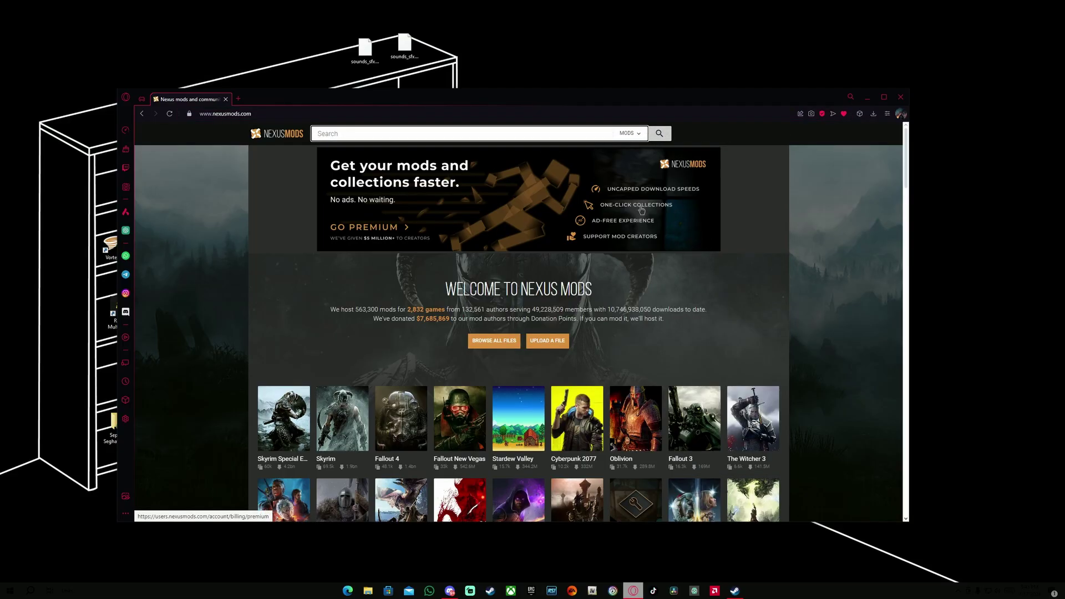
text(vortex)
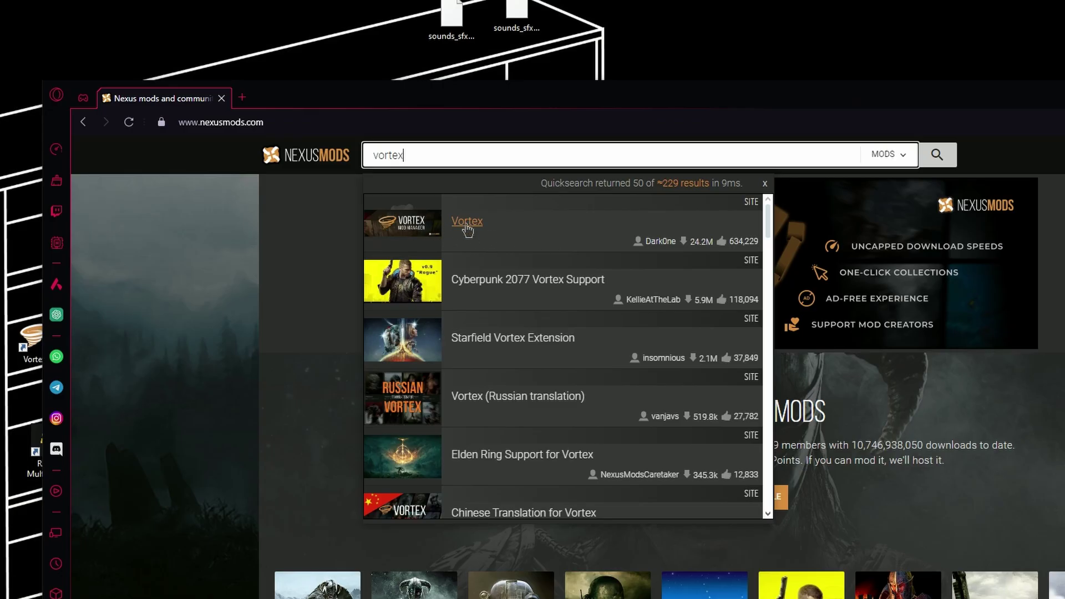
click(364, 177)
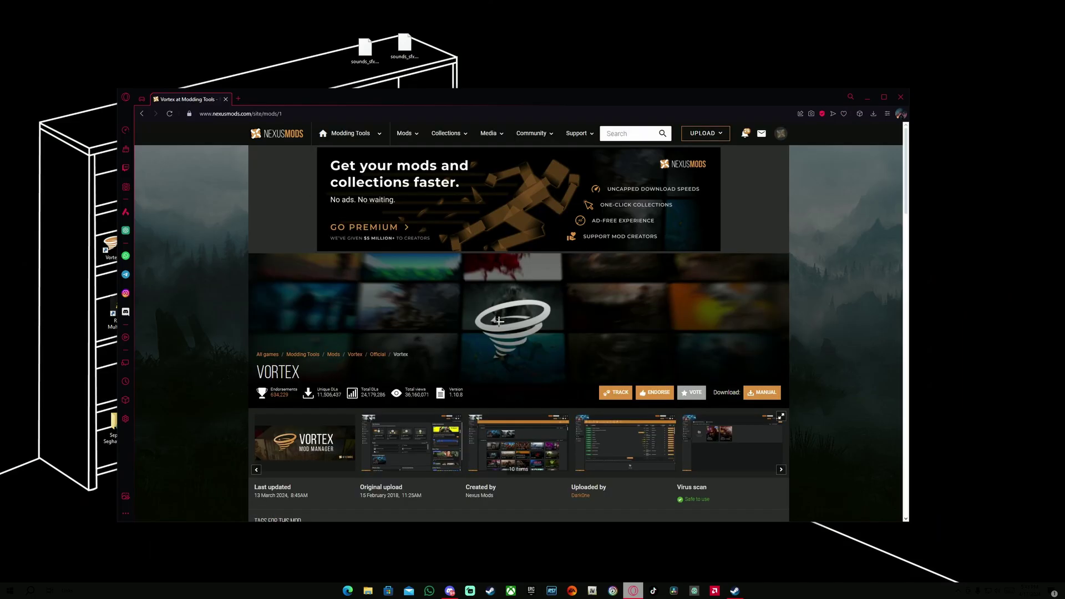
Step: Manually download the main Vortex file from the mod's files, continuing past the additional files requirement
scroll(670, 464, down, 3)
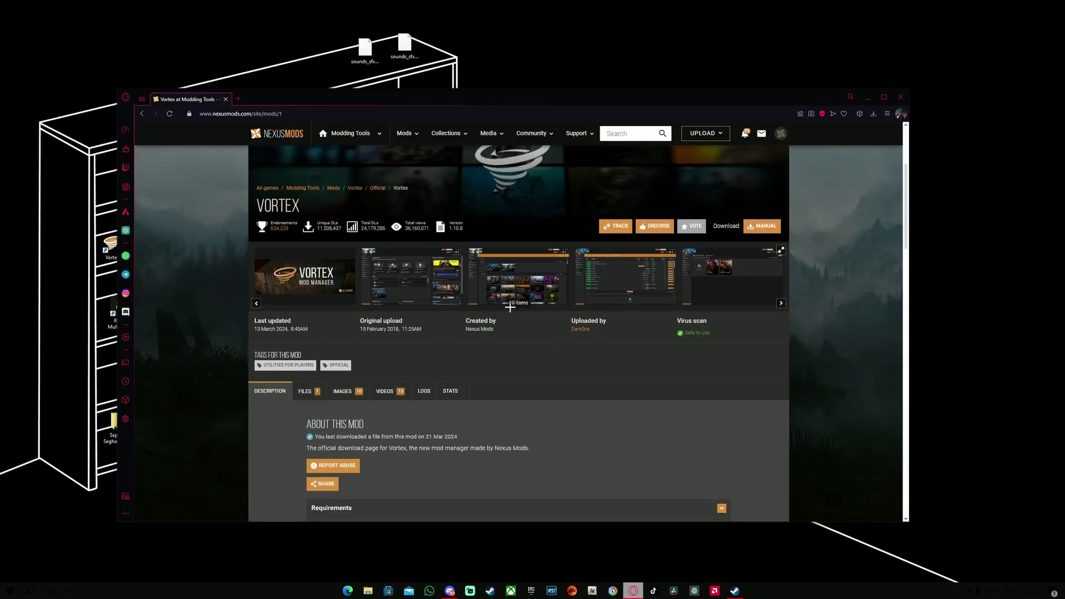
scroll(350, 391, down, 2)
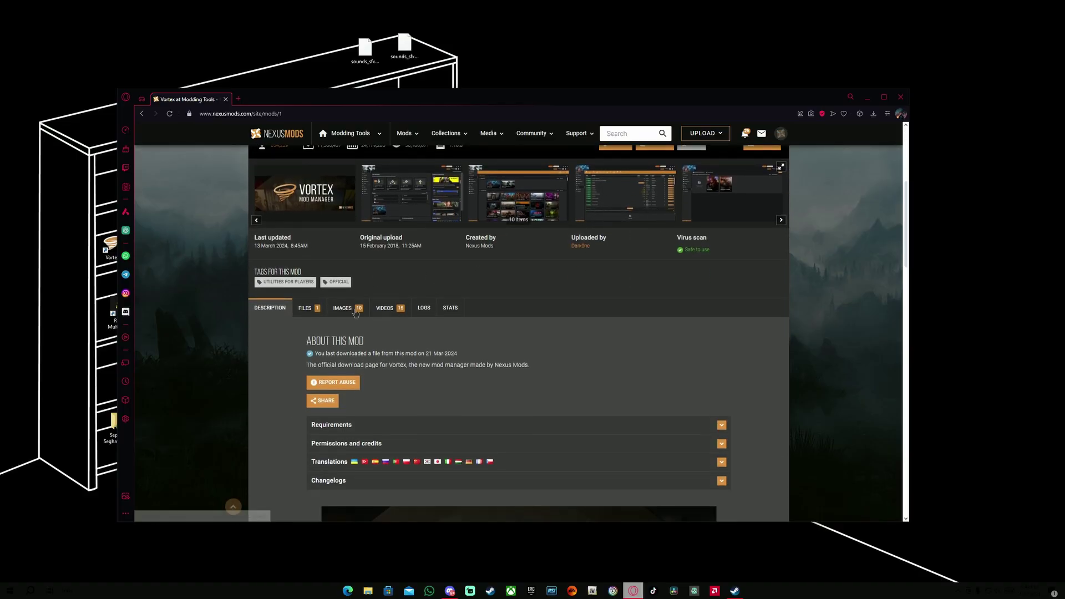
click(305, 309)
scroll(390, 326, down, 2)
click(348, 355)
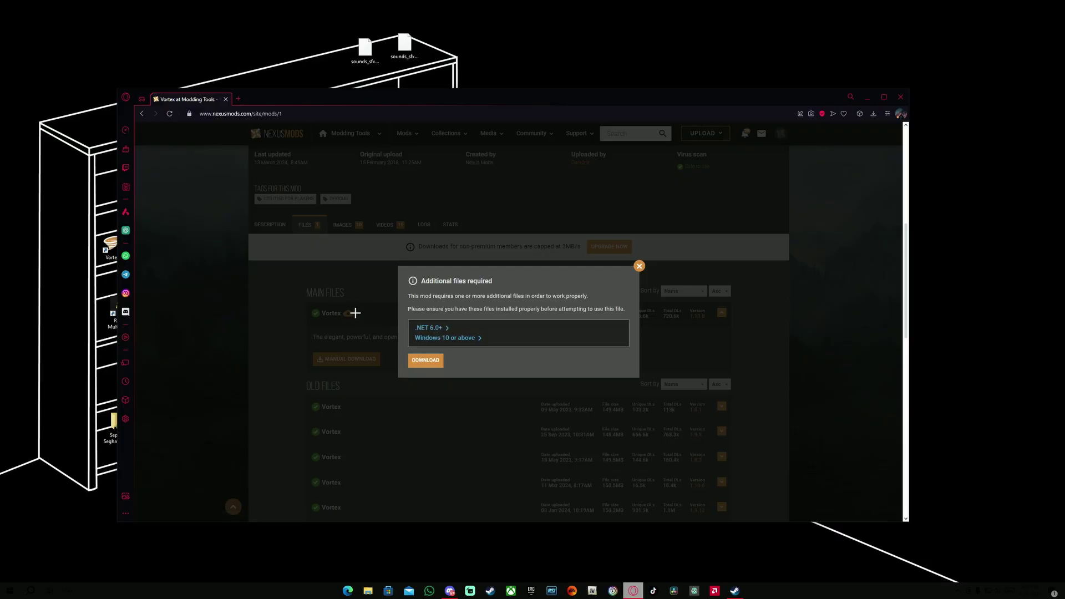
click(426, 363)
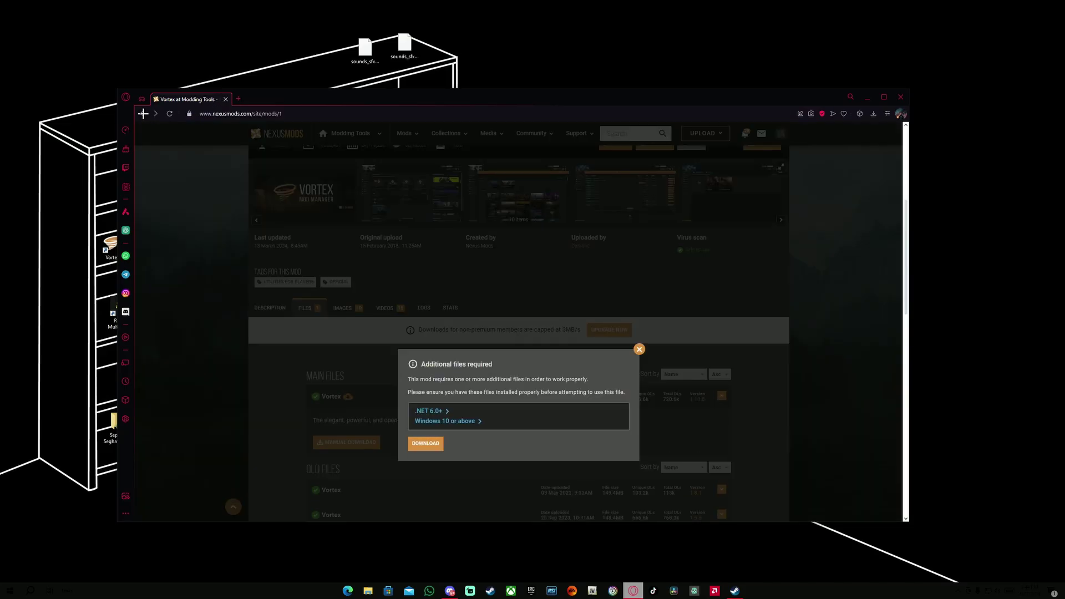
Step: Return to the Nexus Mods home page and clear the vortex search
click(142, 114)
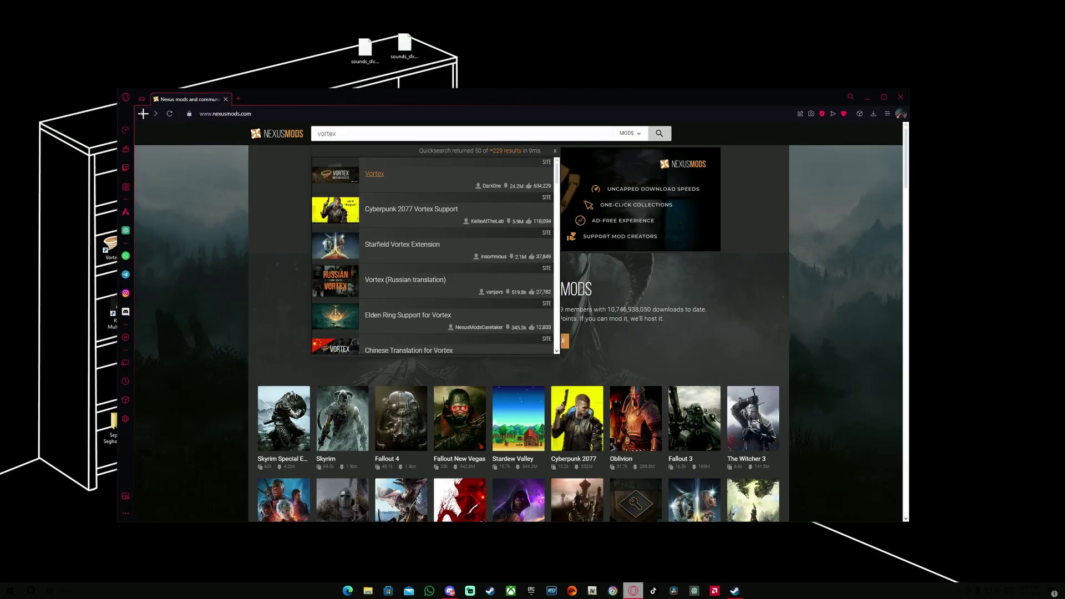
click(360, 129)
key(BackSpace)
key(BackSpace)
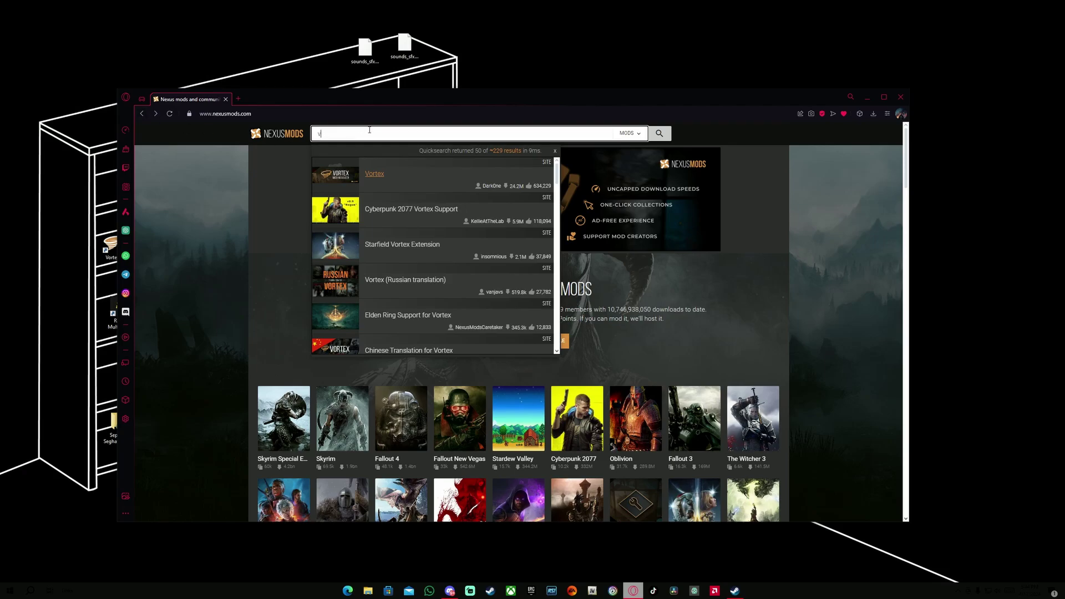
key(BackSpace)
Step: Minimize the browser and bring up the Vortex application
click(867, 97)
right_click(687, 189)
click(707, 225)
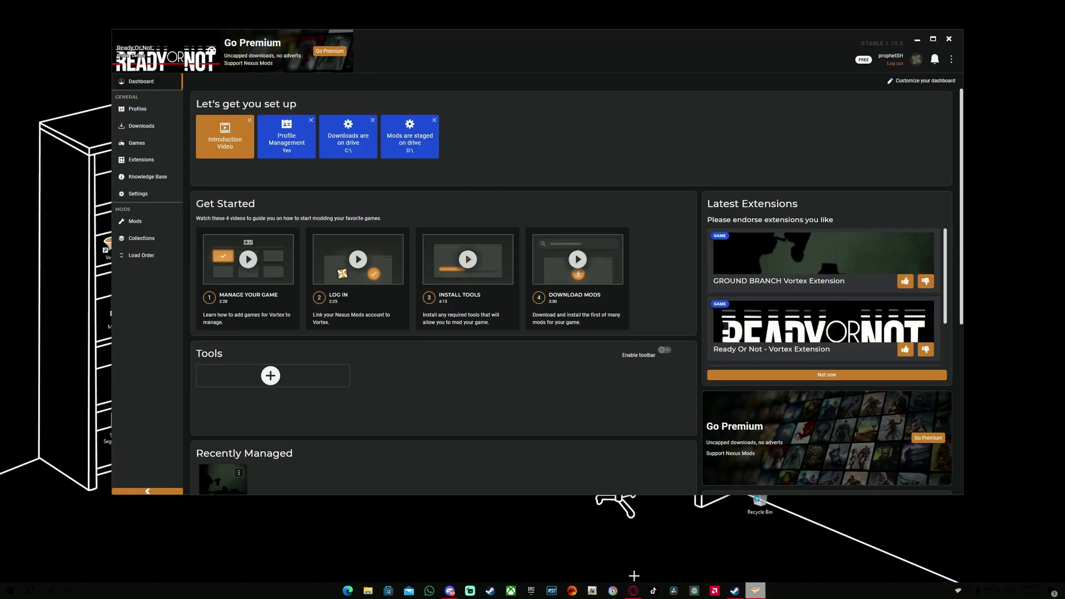
Step: Check the signed-in account on the Nexus Mods website against the account in Vortex, ending back in Vortex
mouse_move(634, 587)
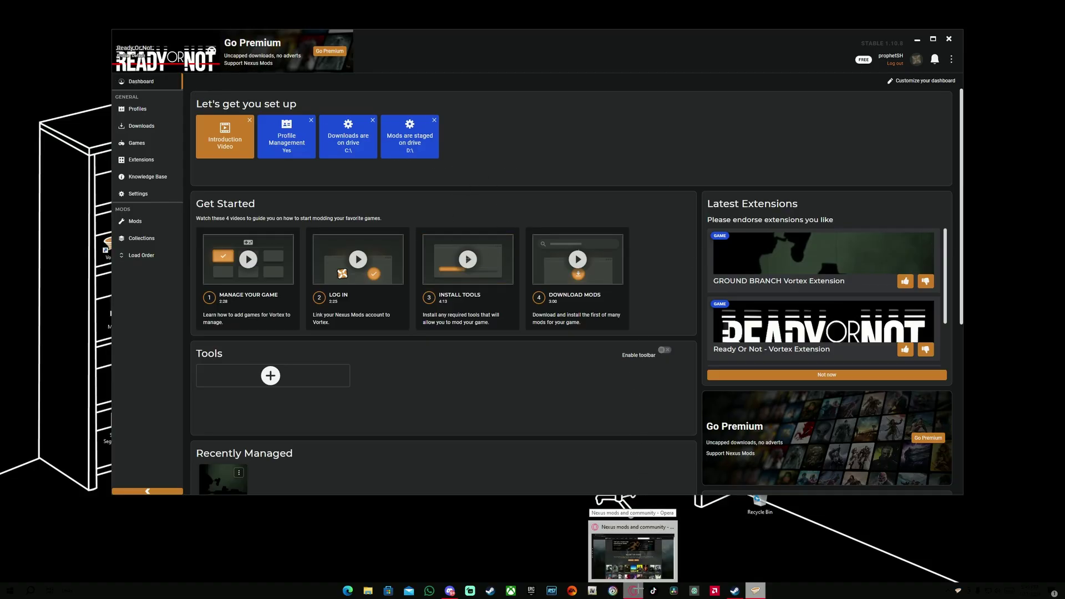
click(633, 588)
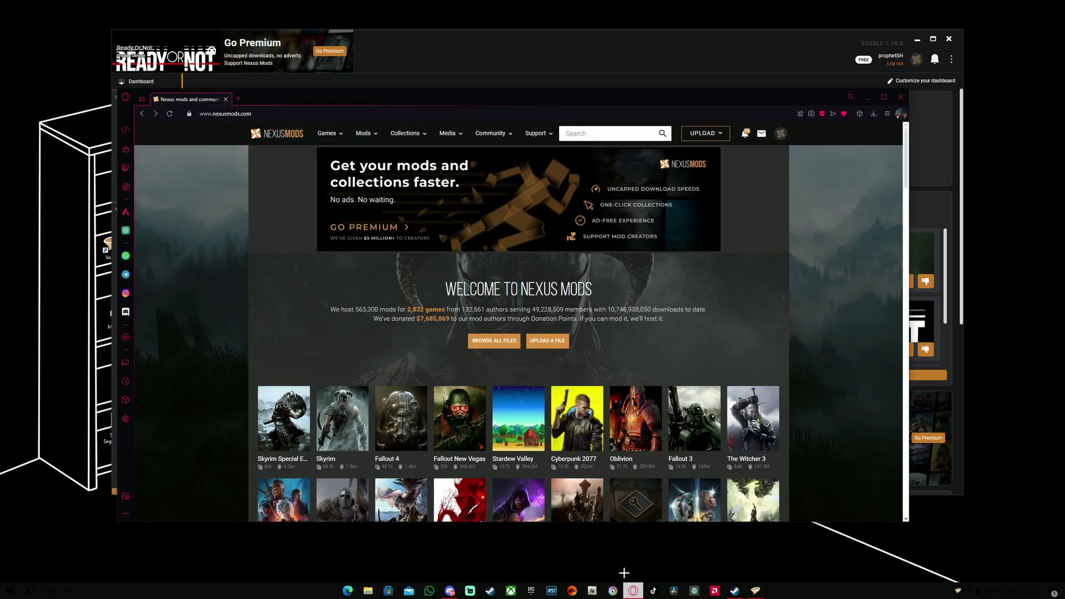
click(780, 133)
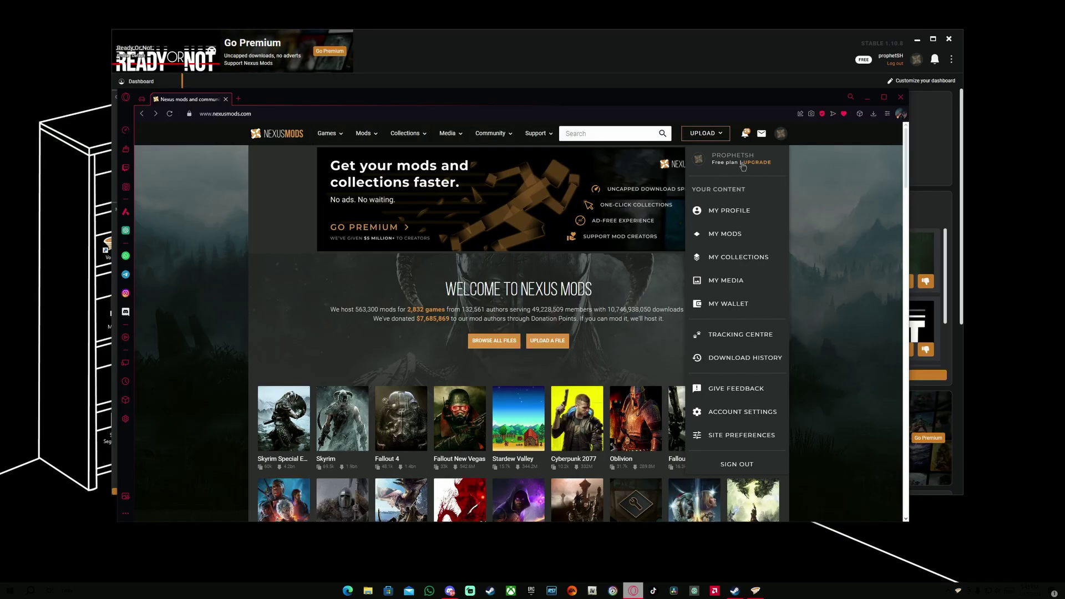
click(867, 97)
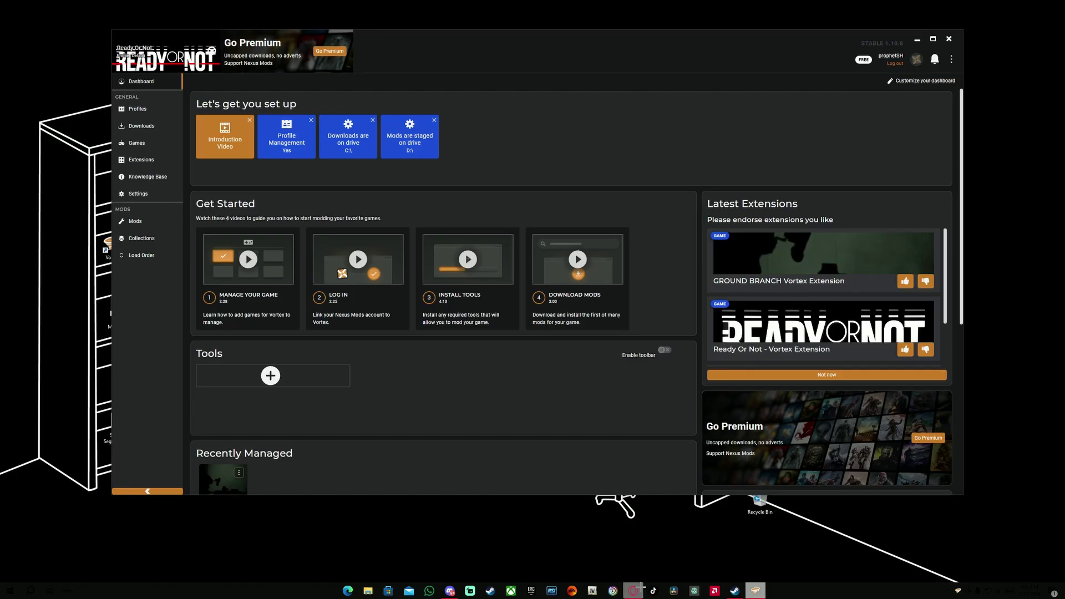
click(633, 590)
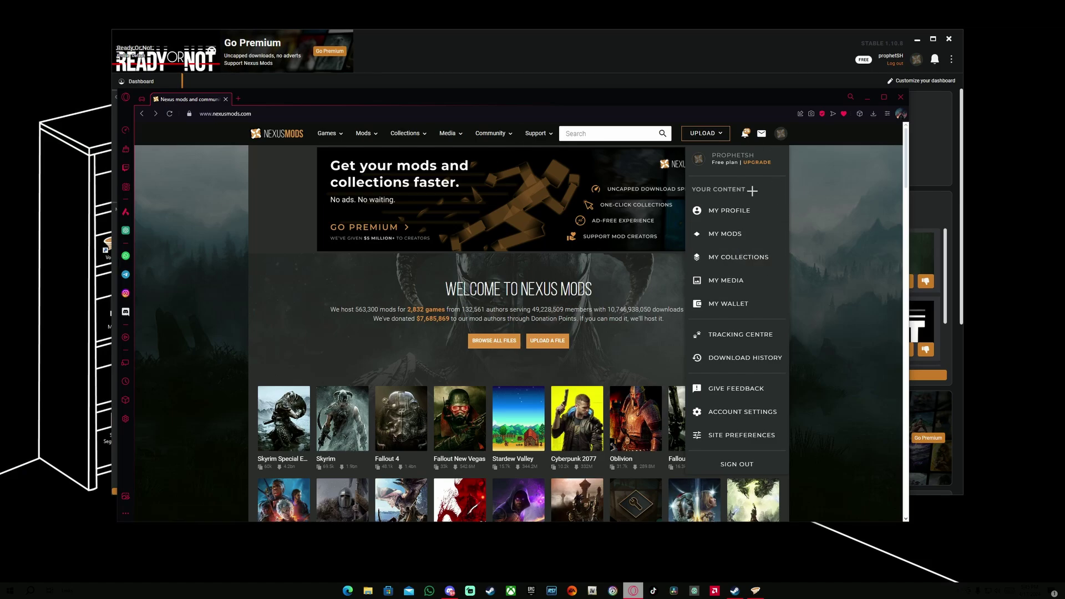
click(867, 97)
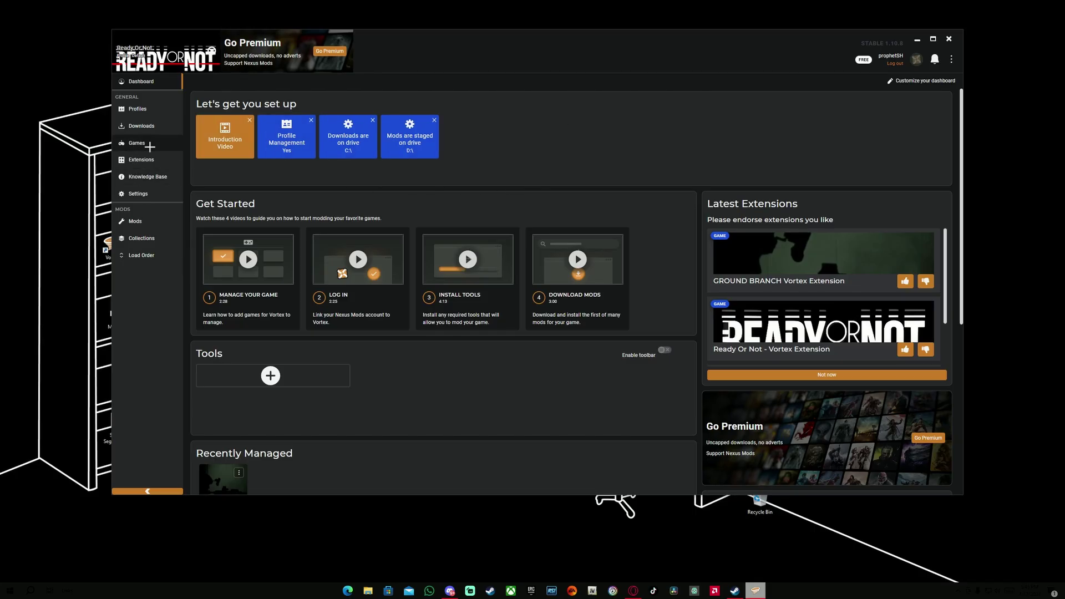
Step: Open the Vortex games list and search it for "Ready or not"
click(149, 145)
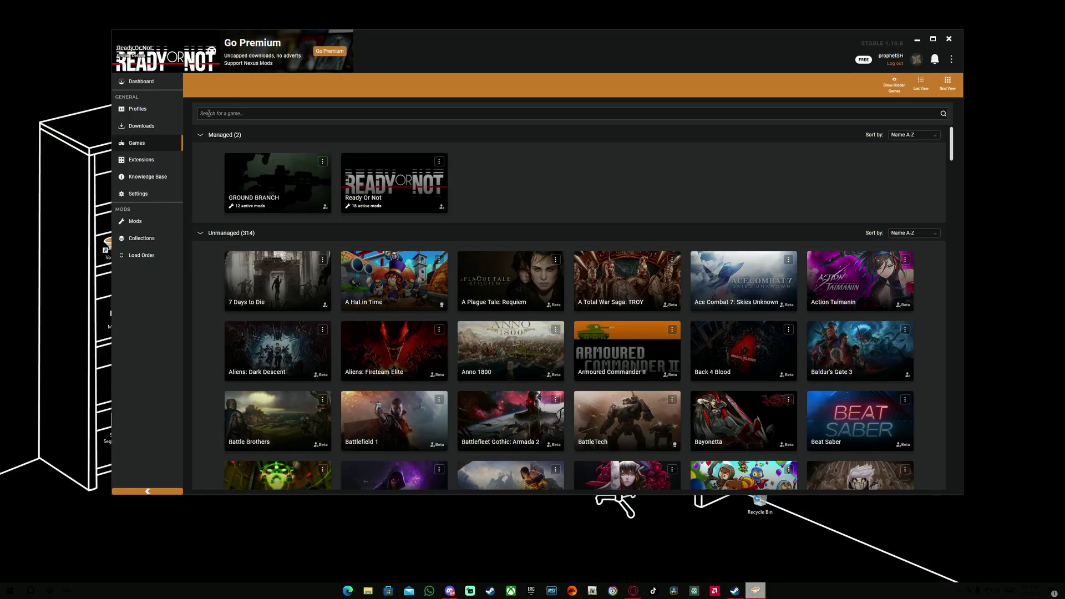
click(243, 113)
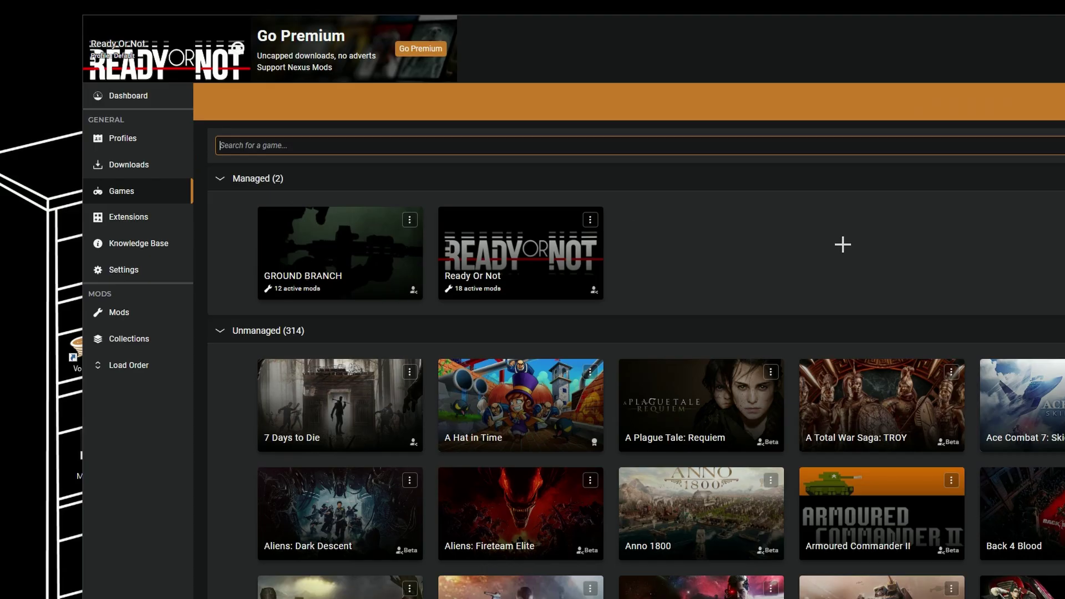
text(Ready o)
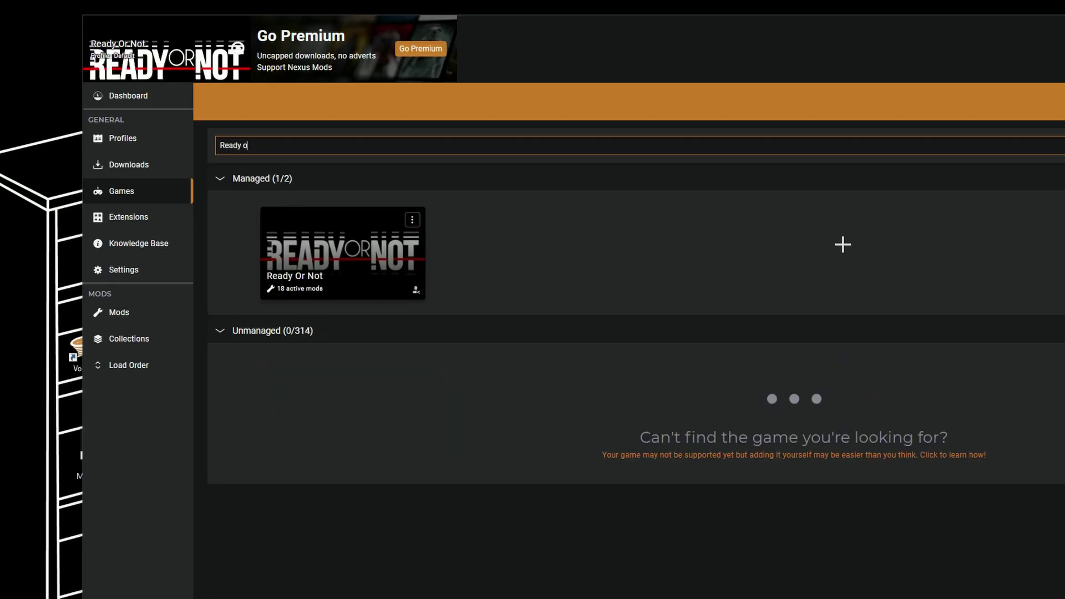
text(r not)
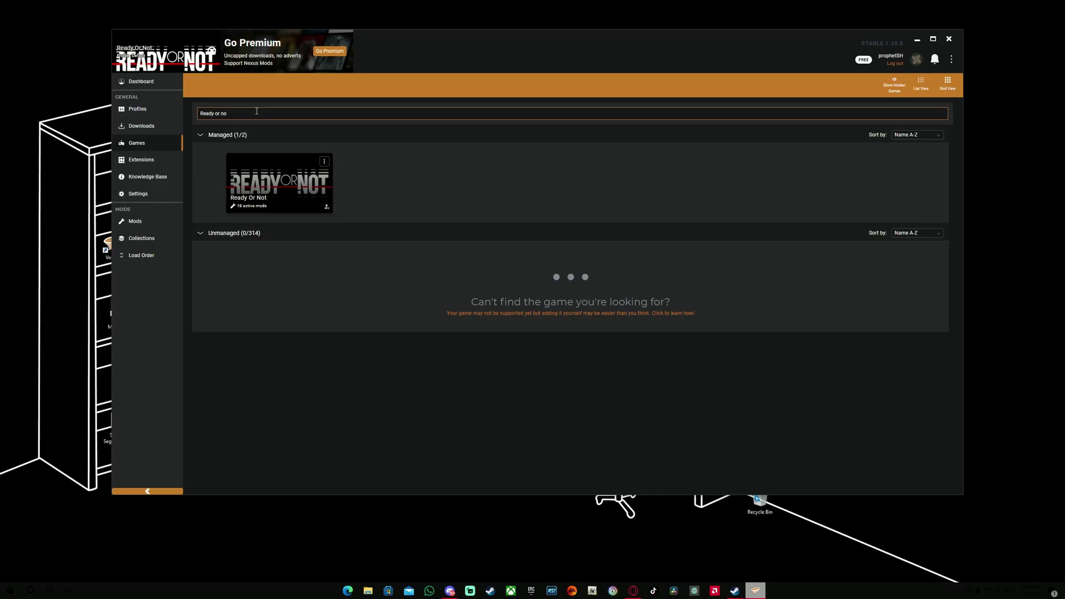
Step: Clear the game search, view the dashboard and return to the full games list
key(BackSpace)
key(BackSpace)
key(BackSpace)
key(BackSpace)
key(BackSpace)
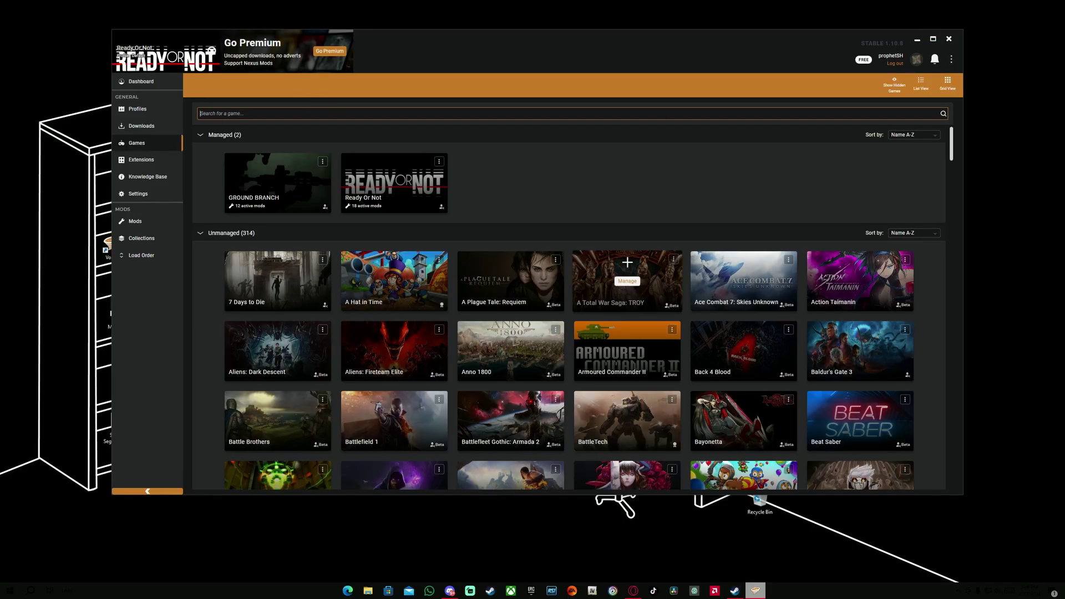
click(121, 83)
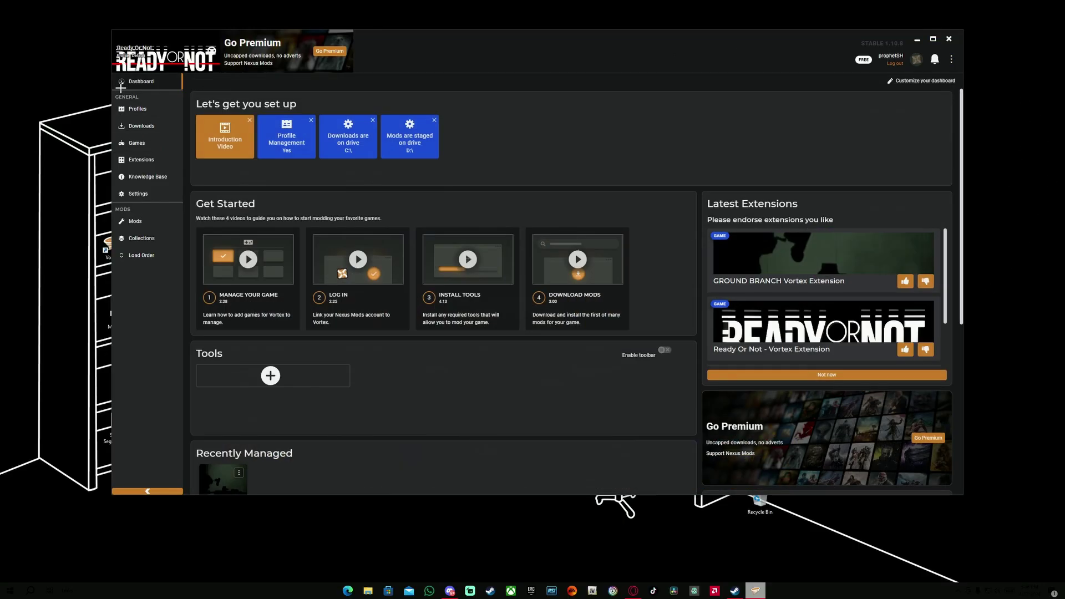
click(139, 147)
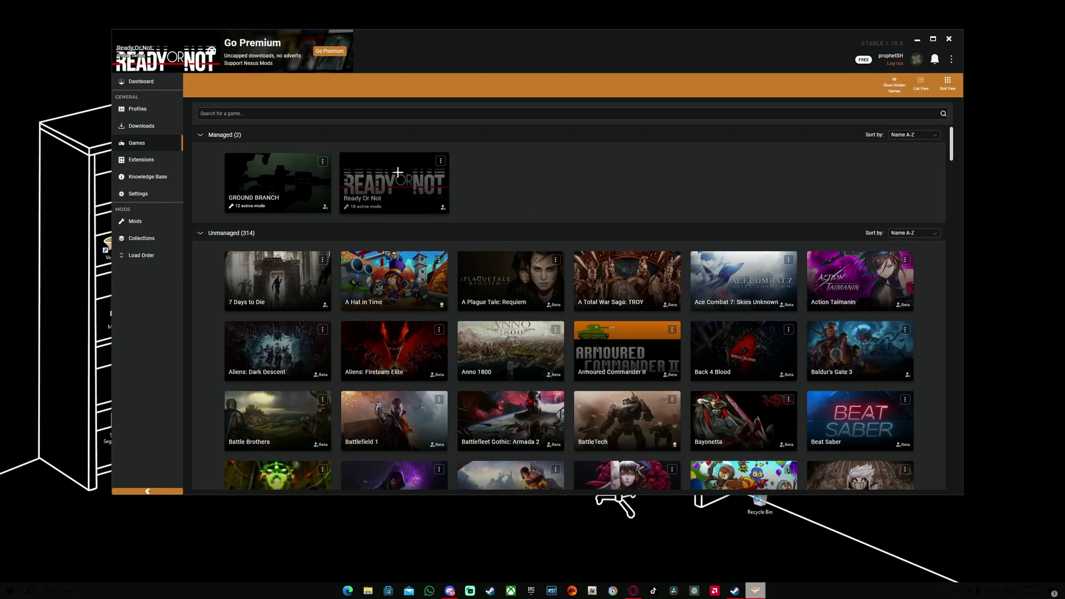
Step: Review the Interface, Vortex and Mods settings, including automation options, update channel, mod staging folder and deployment method
click(143, 191)
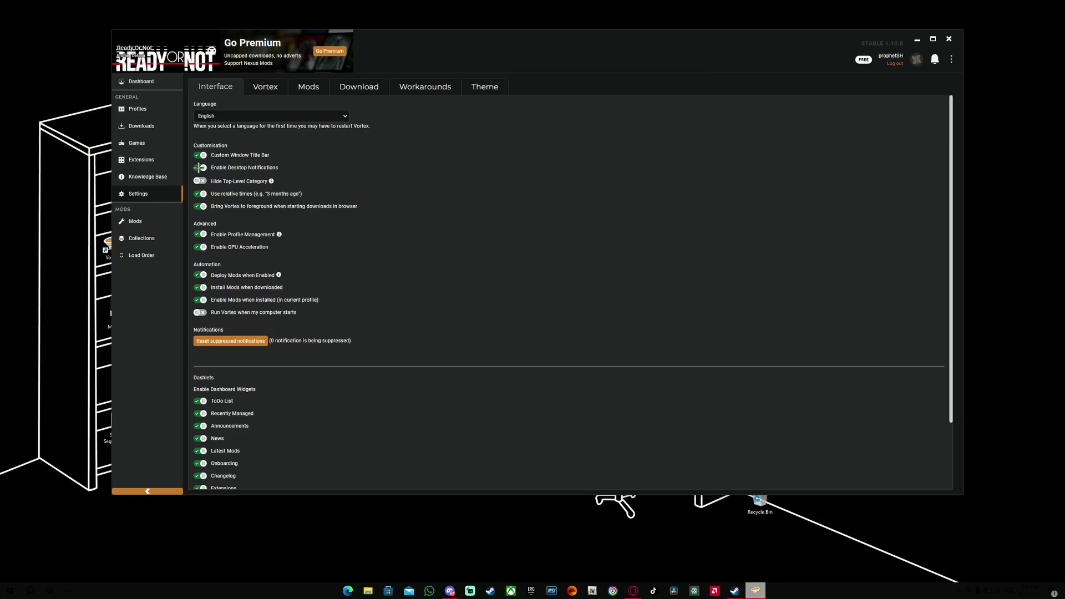
scroll(459, 228, down, 3)
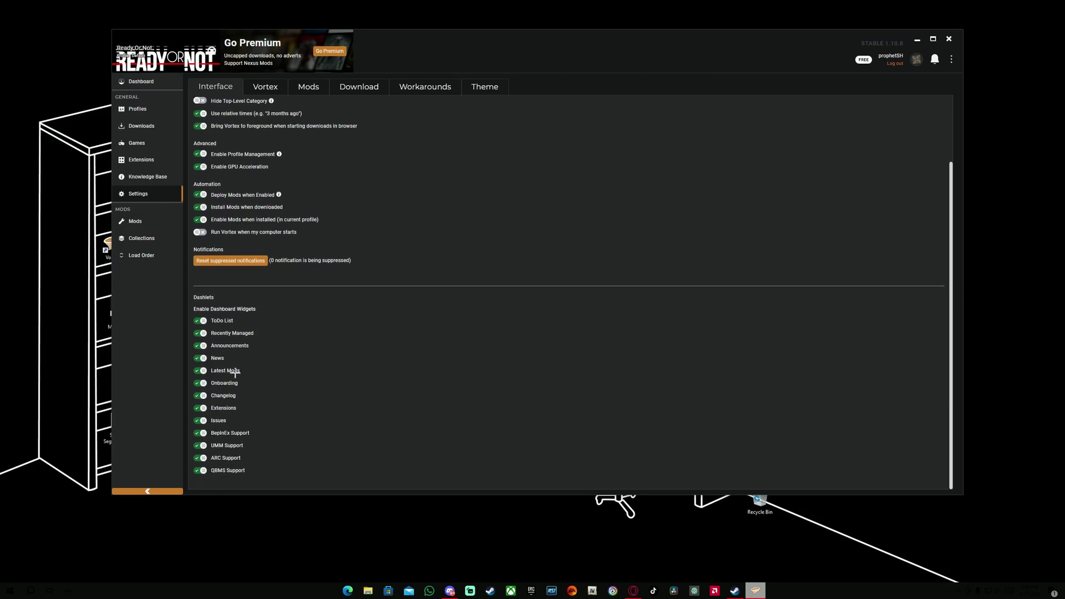
scroll(267, 274, up, 3)
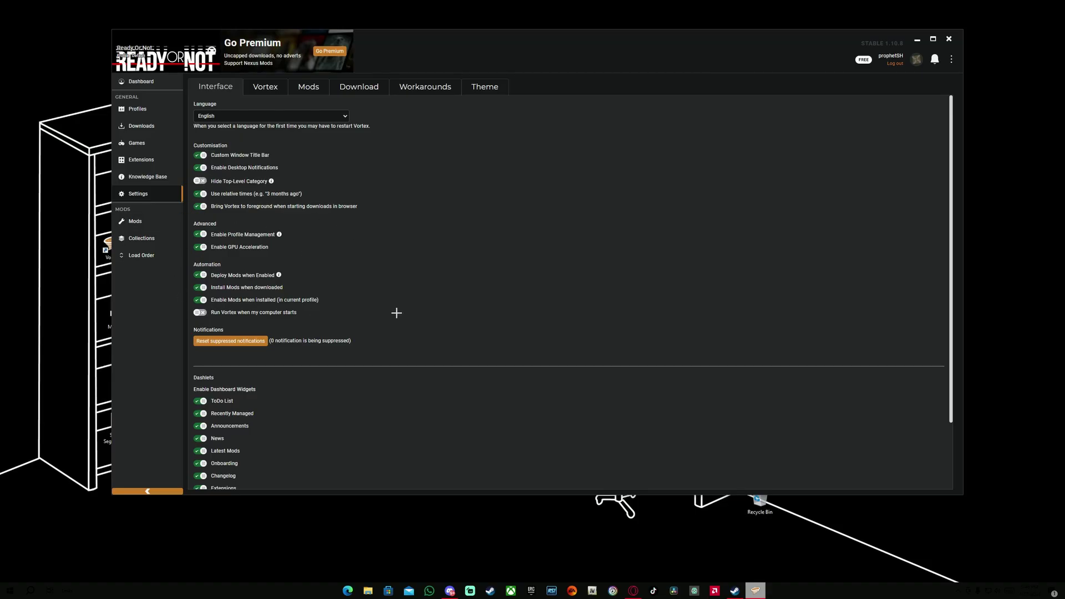
scroll(394, 311, down, 2)
scroll(394, 311, up, 2)
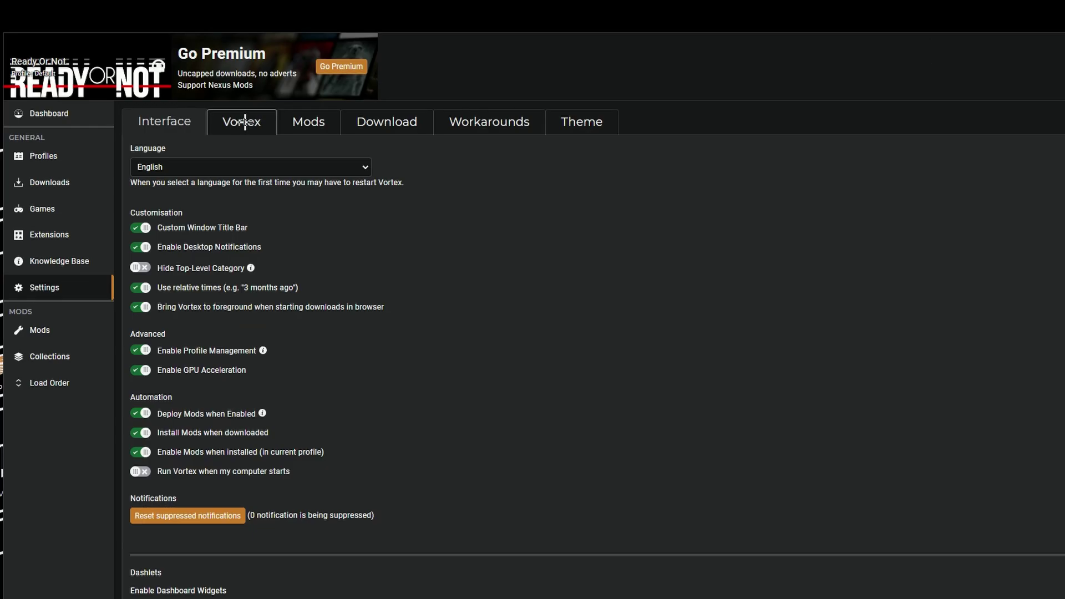
click(245, 122)
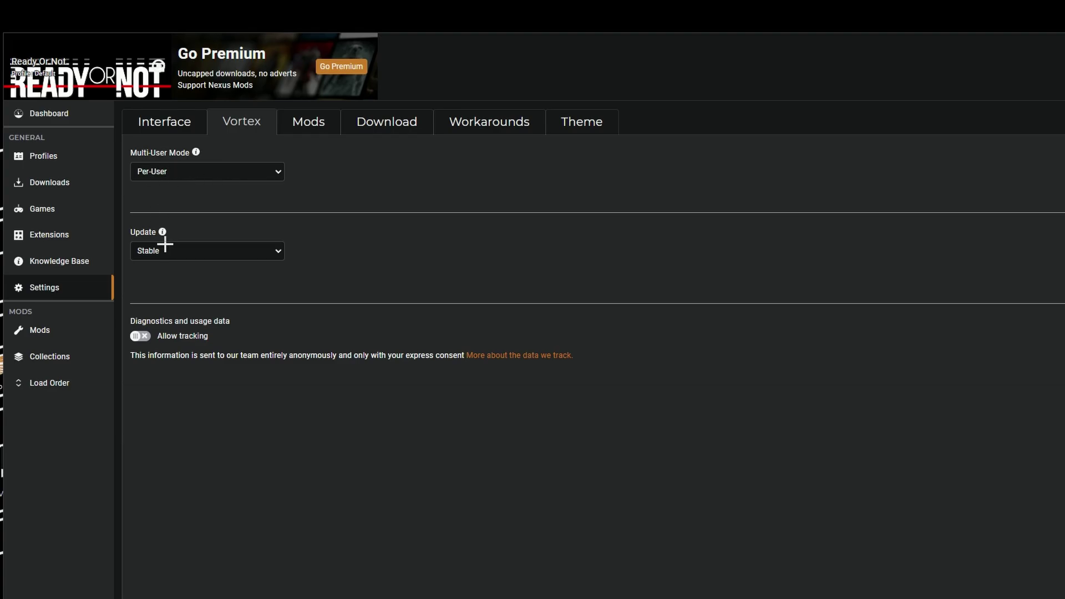
click(302, 130)
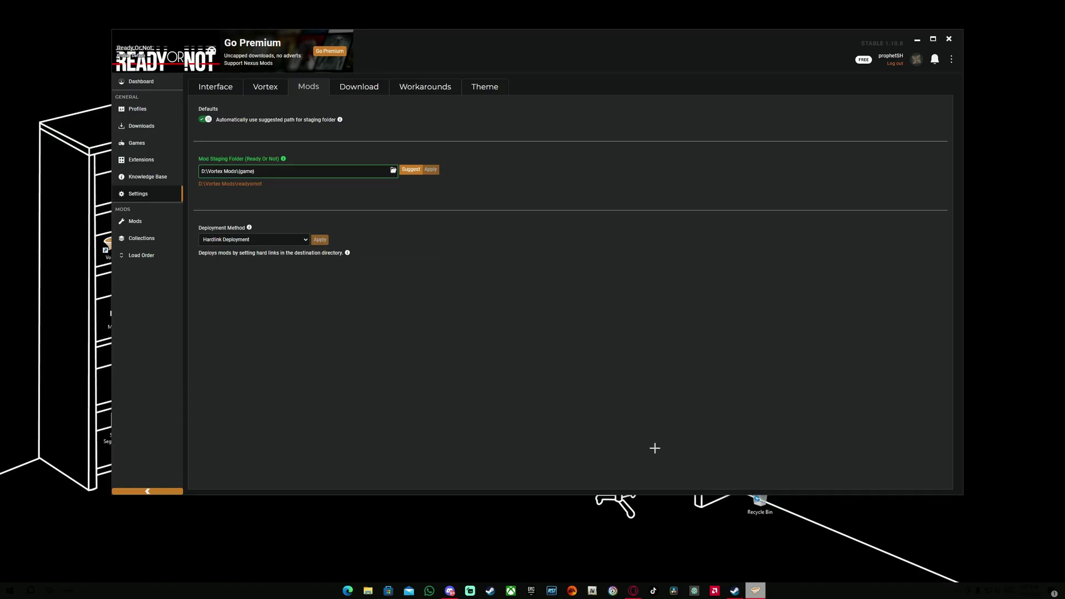
Step: Switch to Steam, look up Ready or Not's installation folder through its installed files properties, and return to Vortex
click(734, 590)
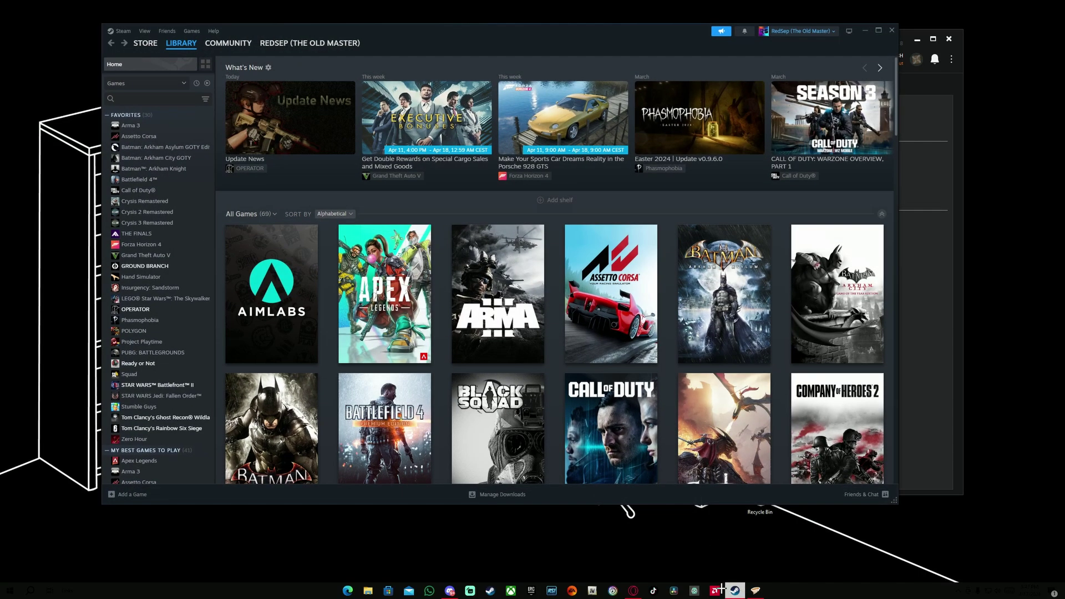
right_click(146, 364)
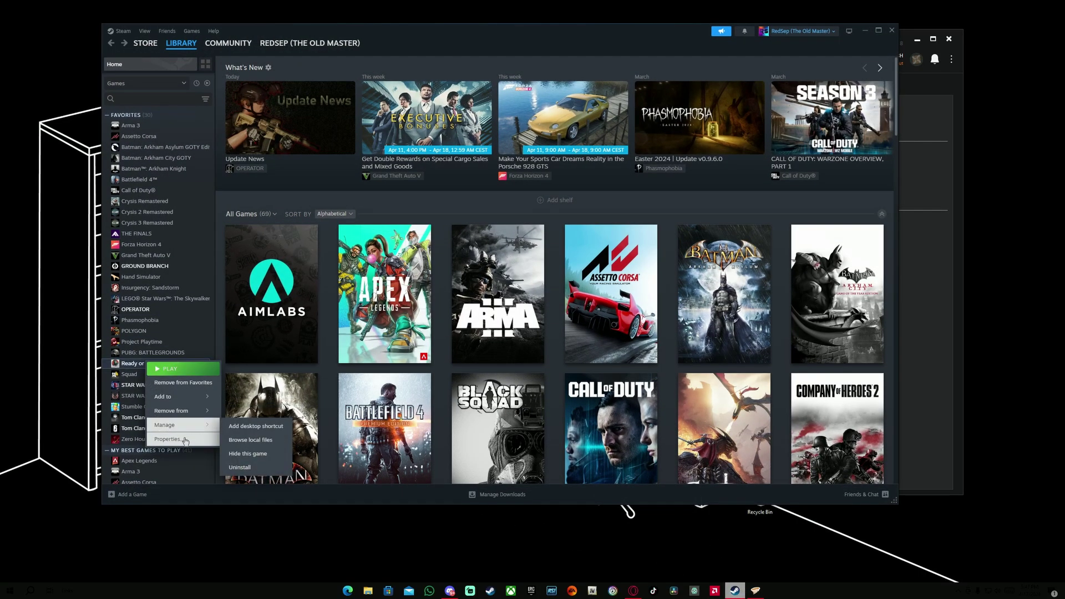
click(167, 439)
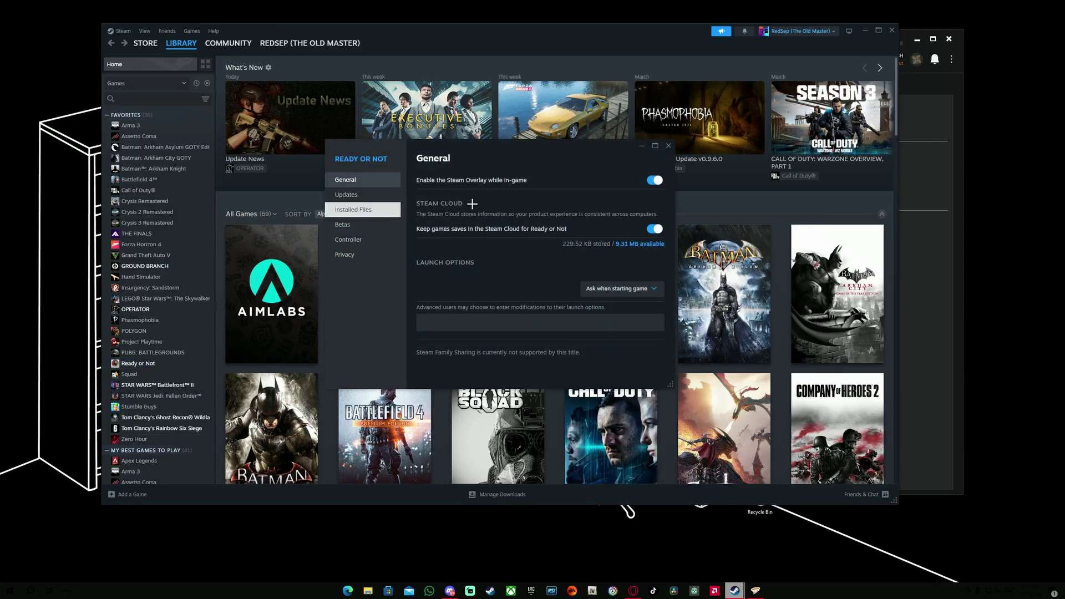
click(647, 181)
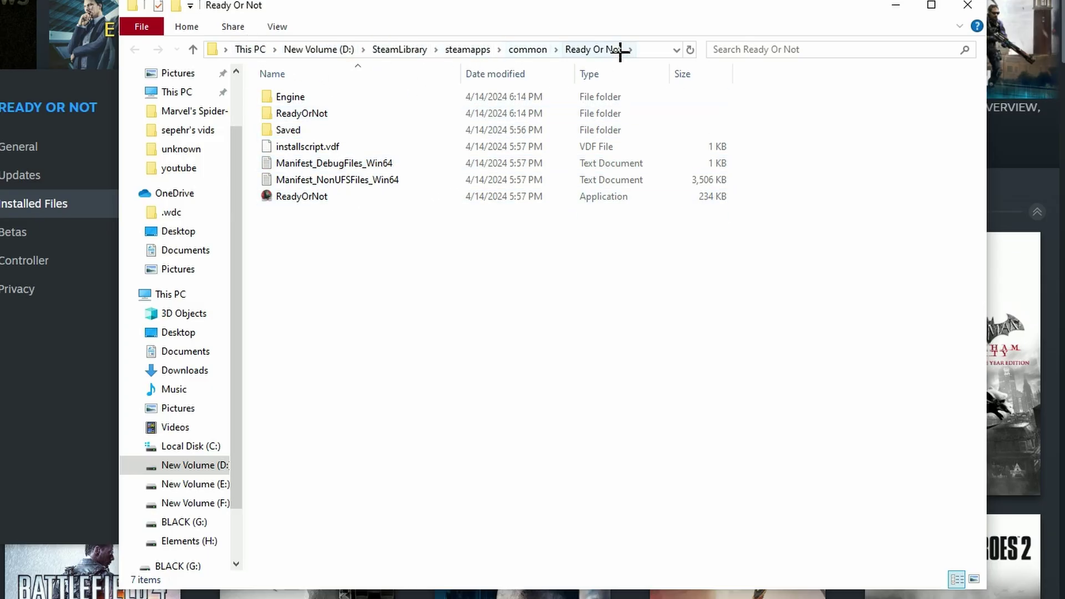
key(alt+F4)
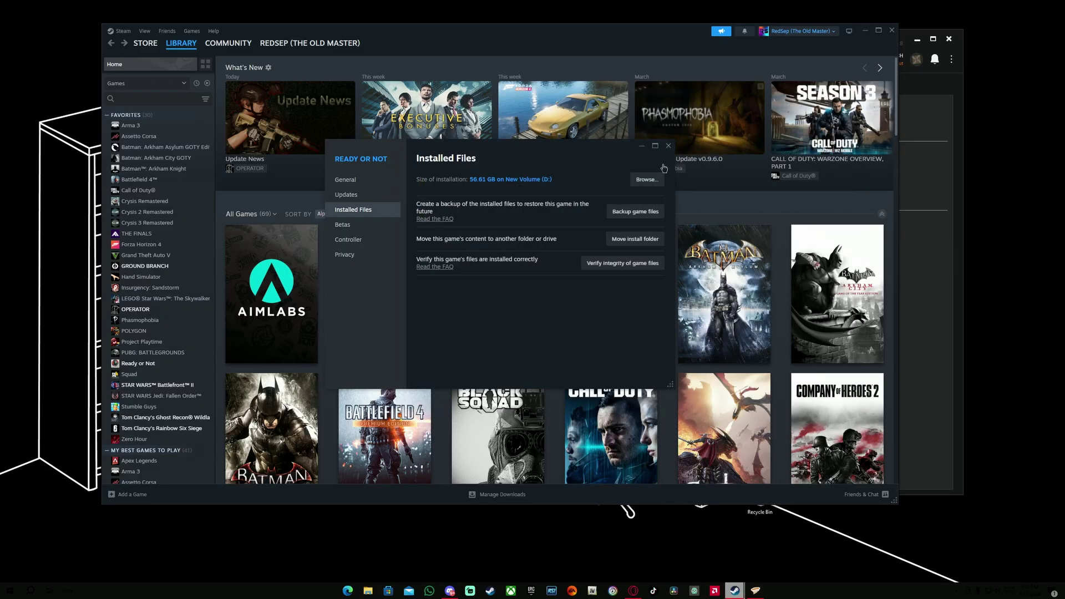
click(668, 146)
click(865, 30)
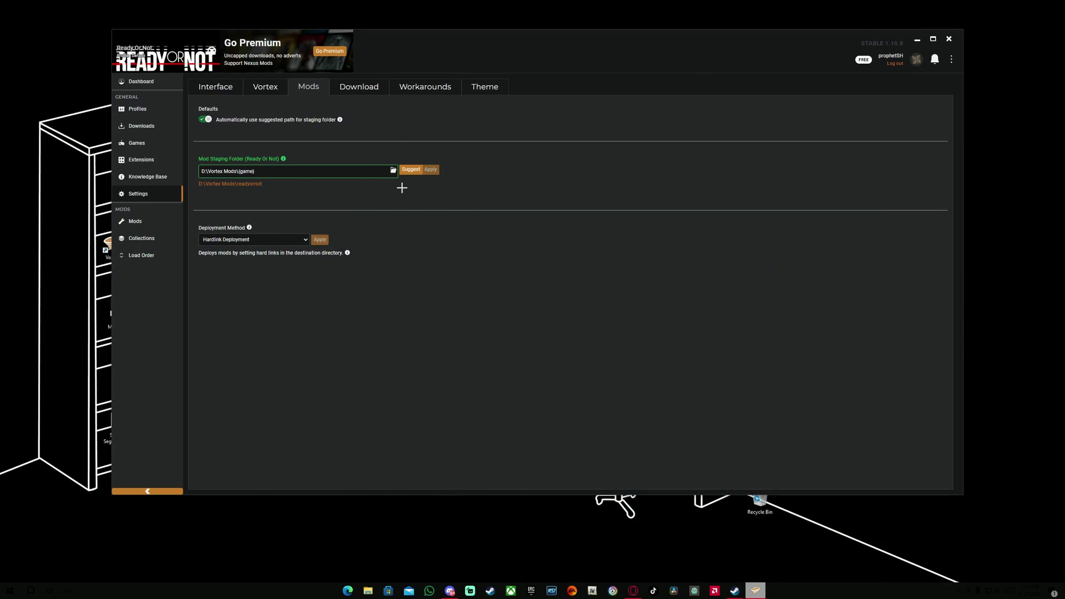
Step: Browse the current mod staging folder for Ready or Not and close the folder selection without choosing another folder
click(393, 170)
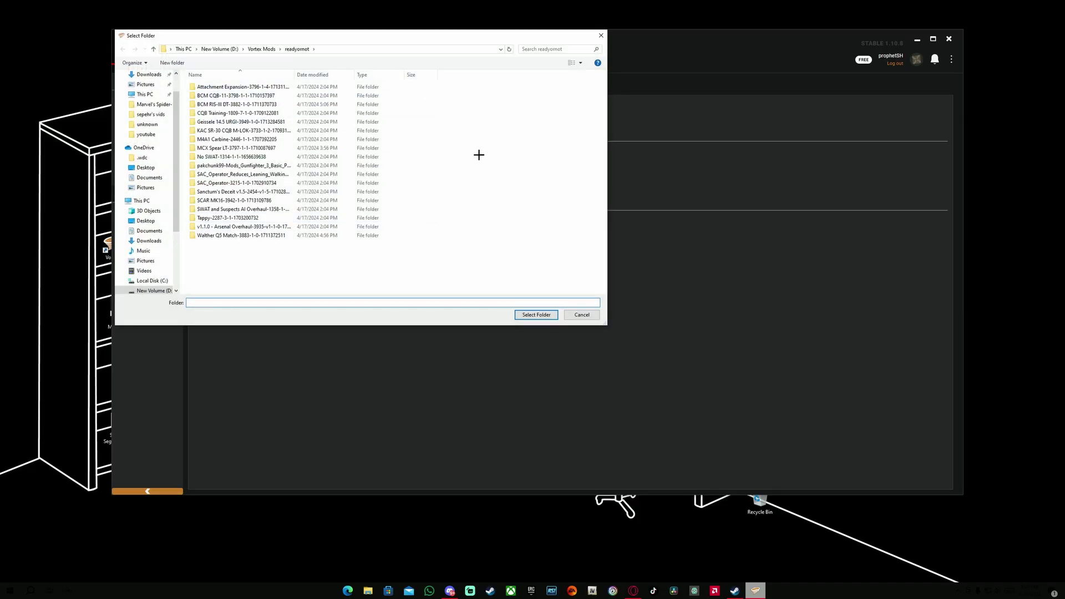
click(597, 37)
click(418, 171)
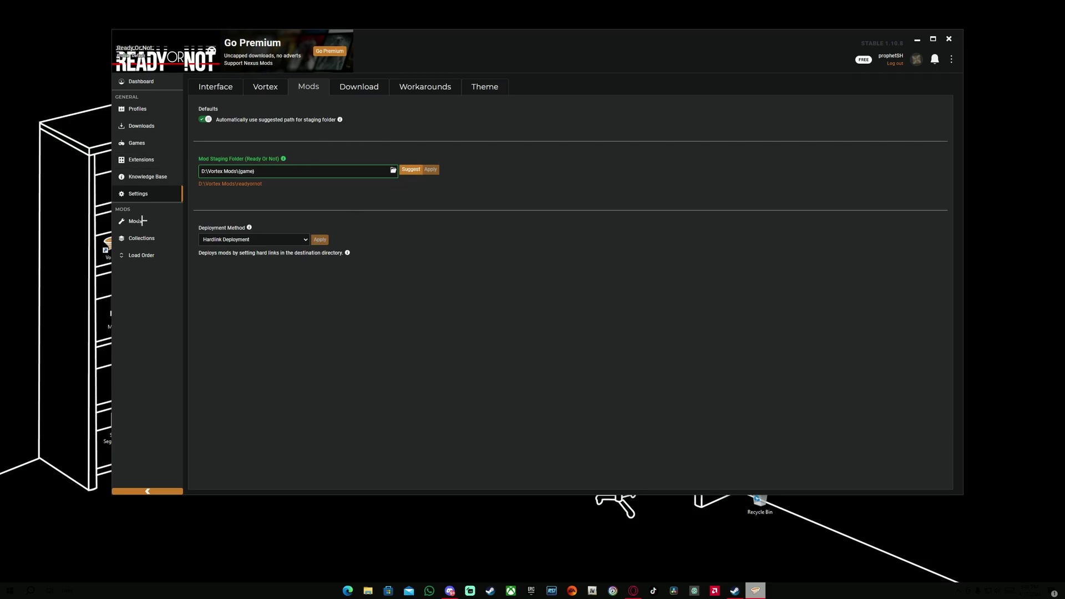
Step: Switch to Nexus Mods in the browser and open the 14.5 URGI M4 - SR16 Replacement mod from the Ready or Not games page
click(915, 40)
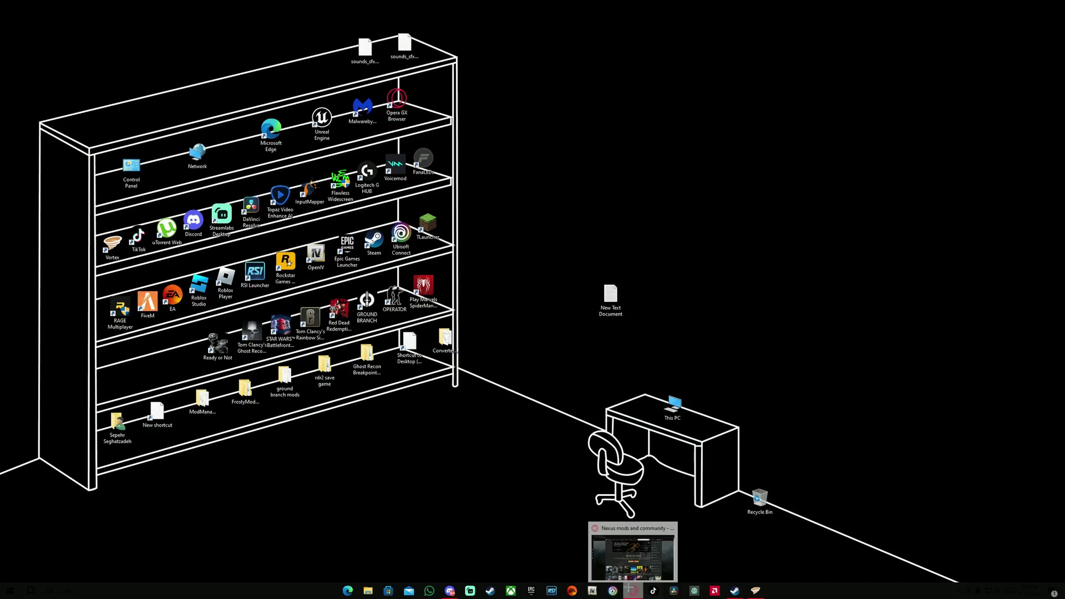
click(633, 591)
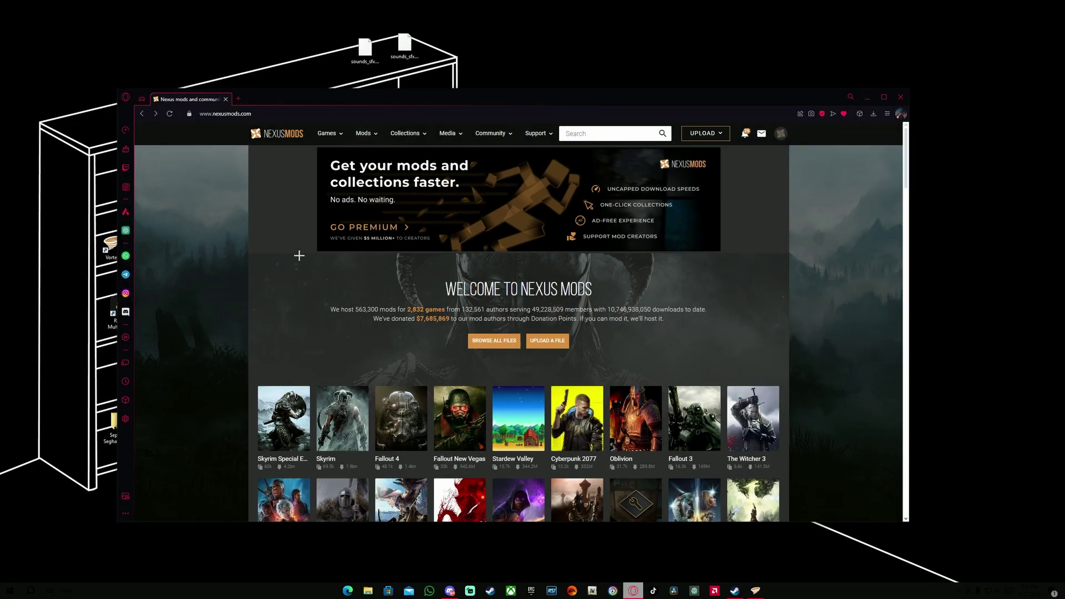
click(327, 133)
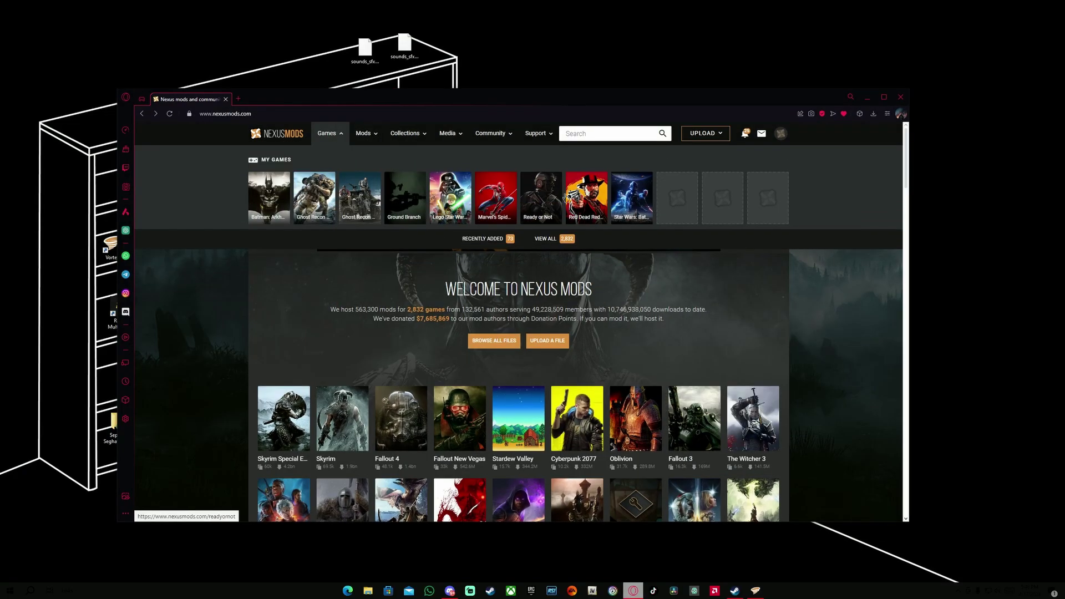
click(541, 197)
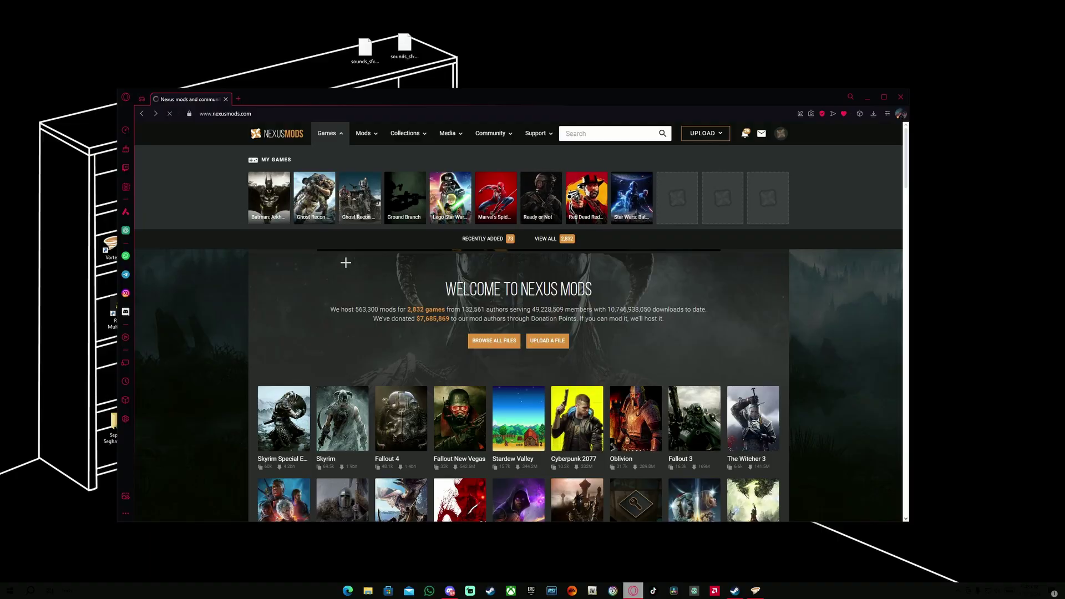
scroll(621, 335, down, 5)
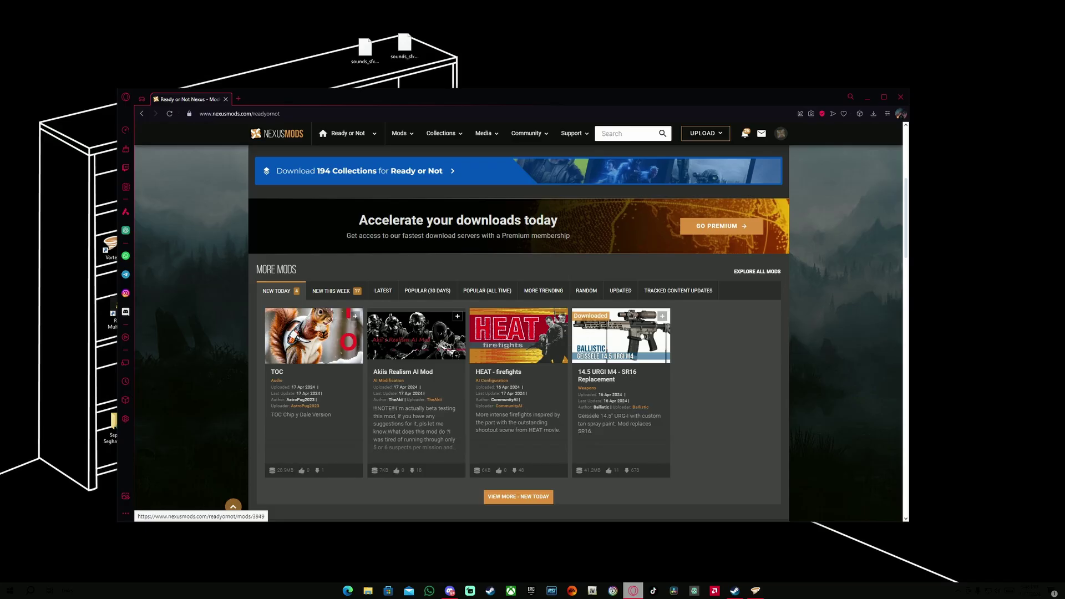
click(601, 338)
Step: View the first gallery image of the 14.5 URGI M4 mod and read which weapon it replaces in its description
scroll(646, 310, down, 2)
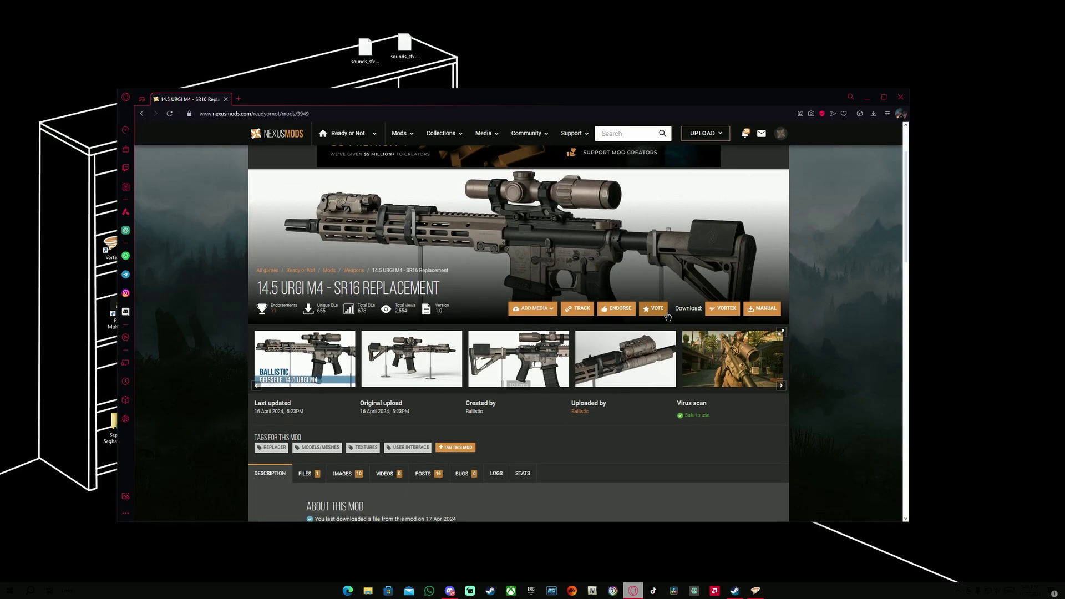
scroll(646, 310, down, 1)
click(314, 331)
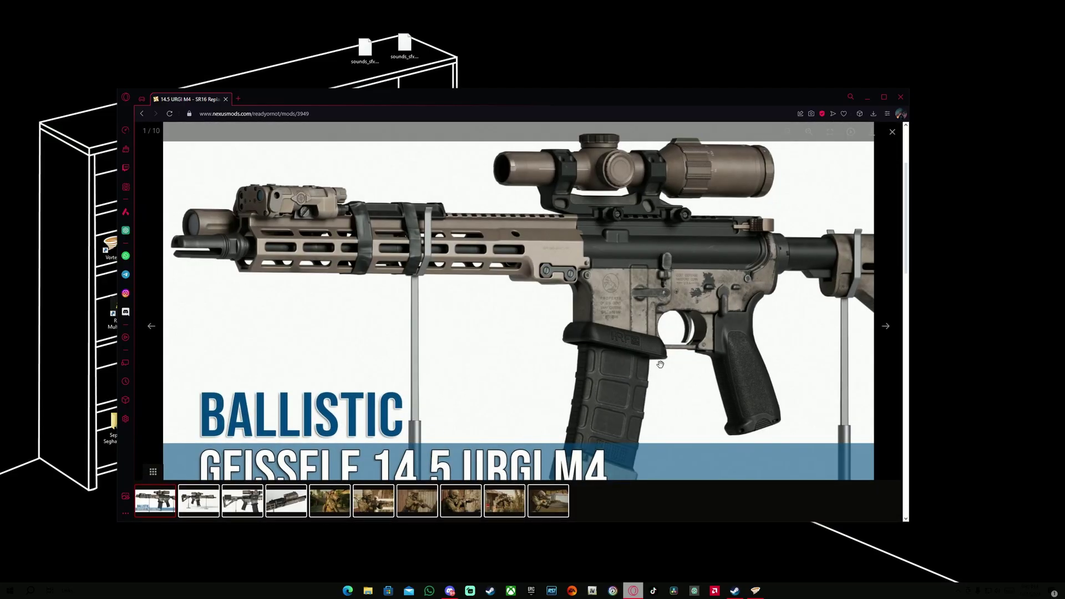
click(893, 132)
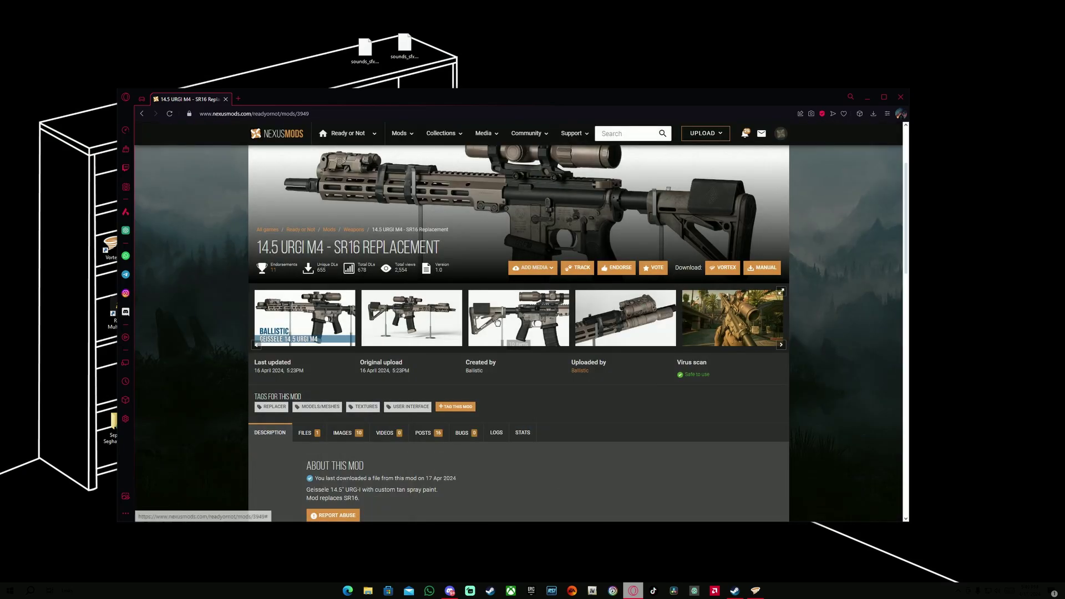
scroll(491, 315, down, 1)
scroll(634, 309, down, 1)
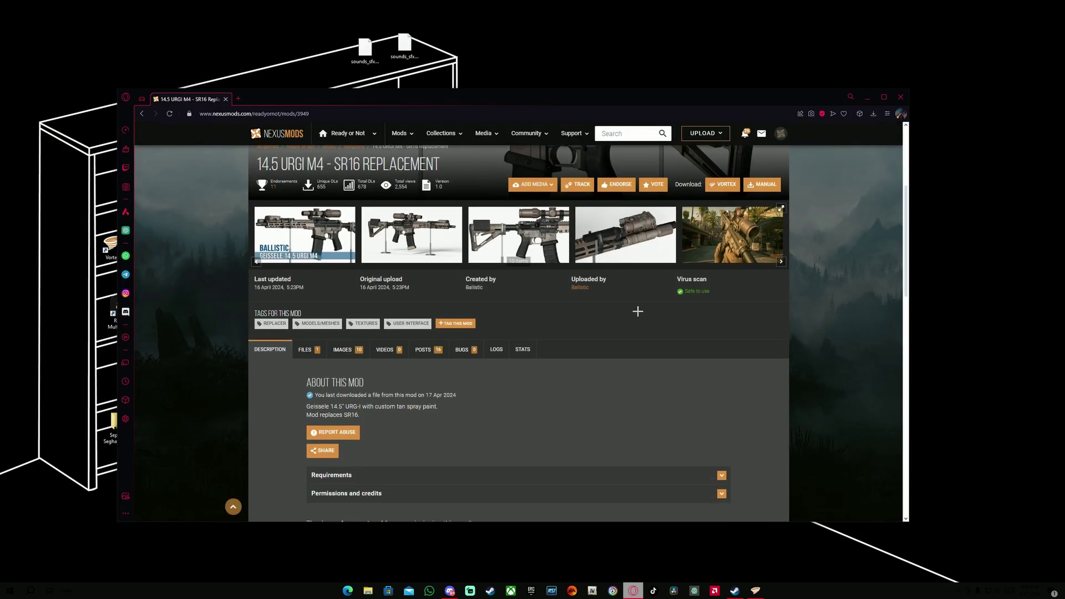
scroll(622, 320, down, 1)
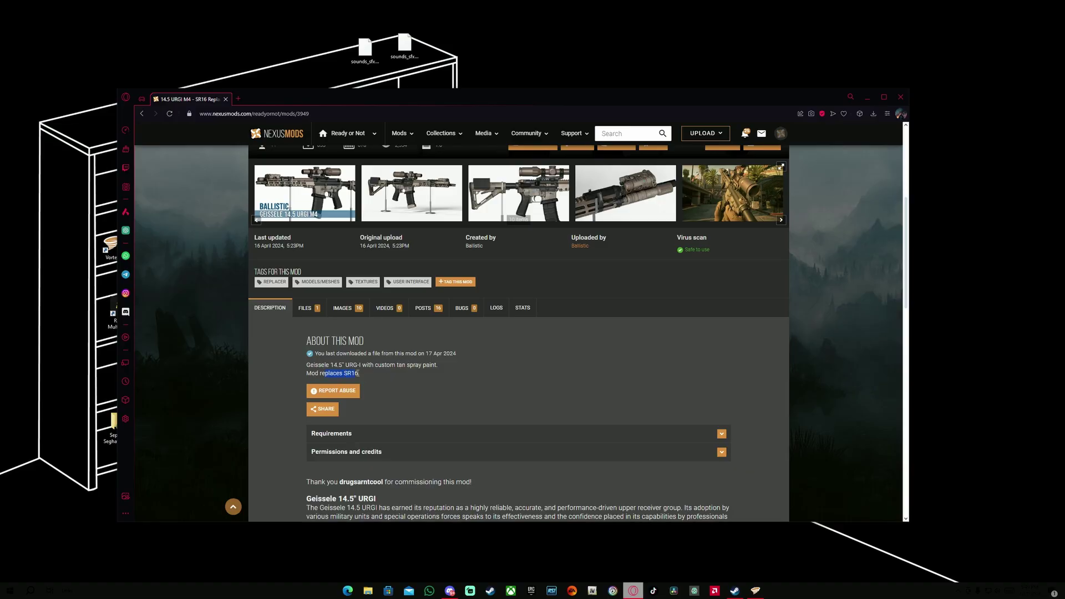
click(392, 376)
scroll(560, 260, down, 1)
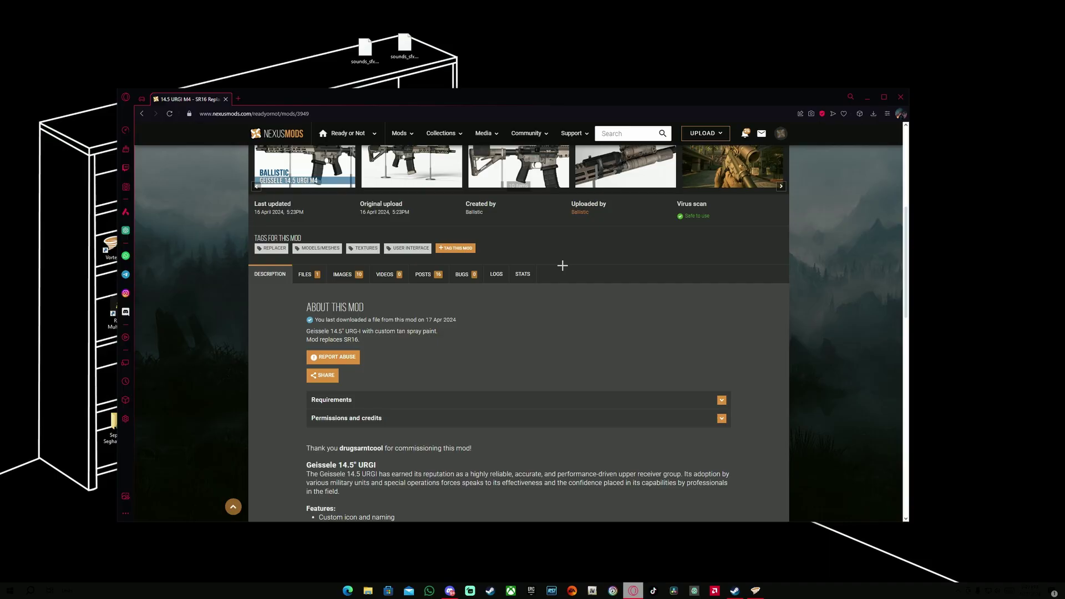
Step: Expand the requirements of the 14.5 URGI M4 mod and examine the required mods and their notes
click(365, 395)
scroll(397, 388, down, 1)
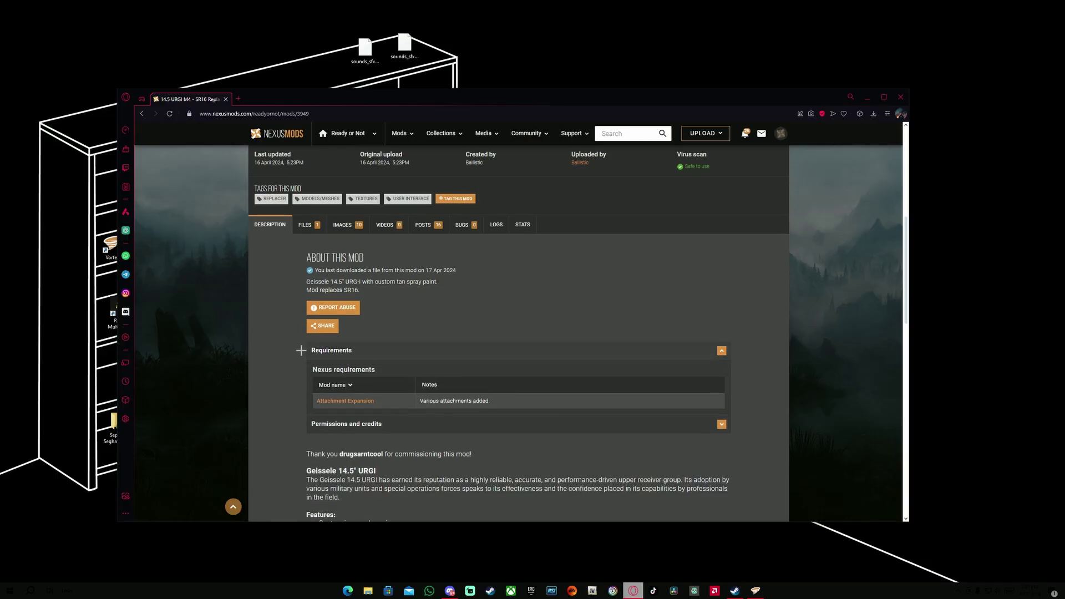
scroll(447, 314, up, 3)
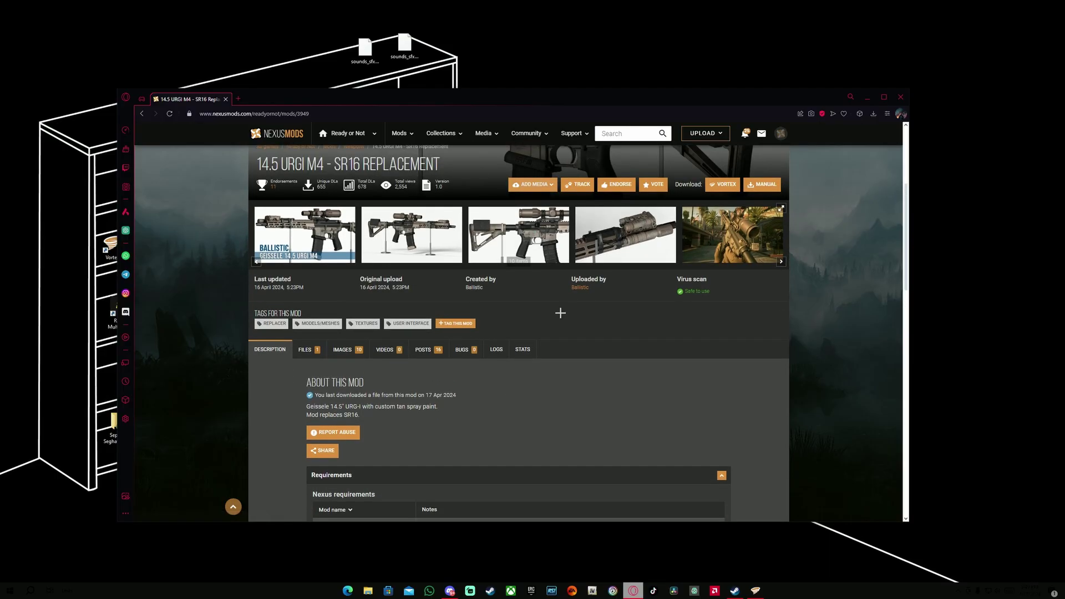
scroll(551, 332, down, 5)
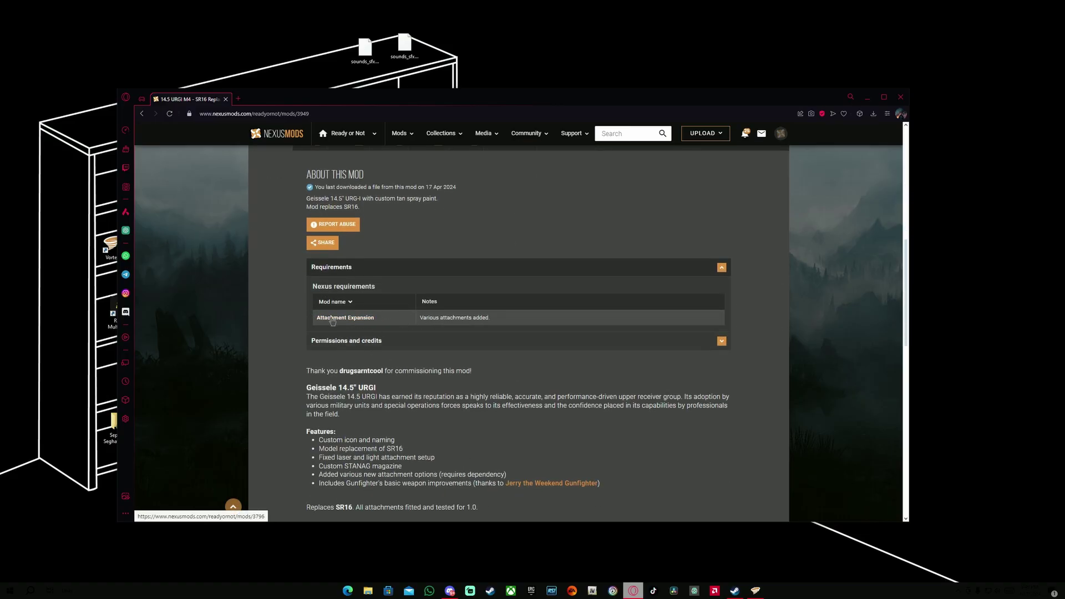
scroll(564, 285, up, 3)
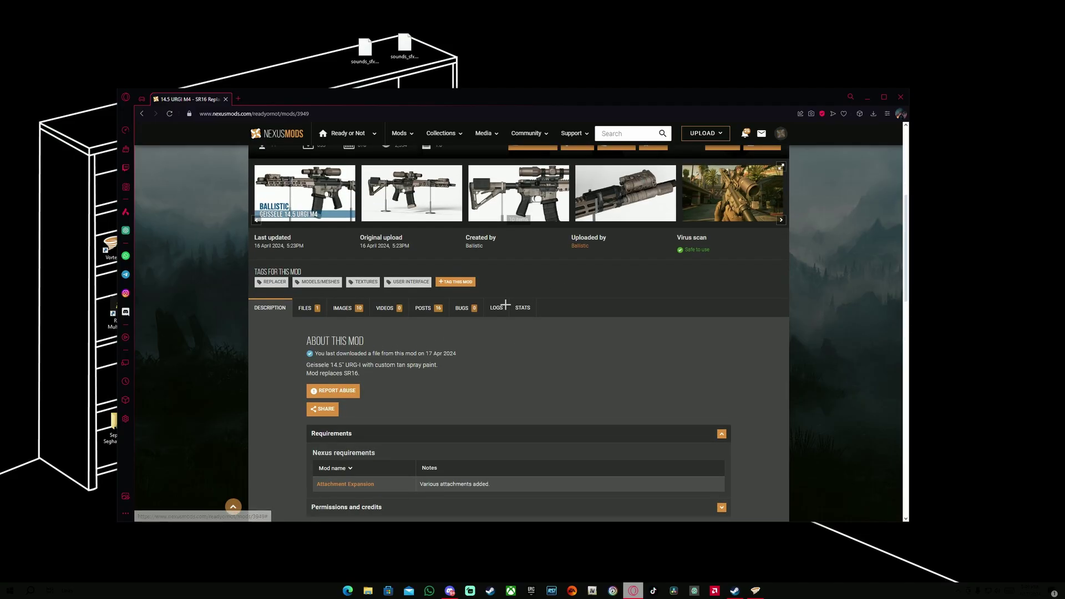
scroll(481, 345, down, 2)
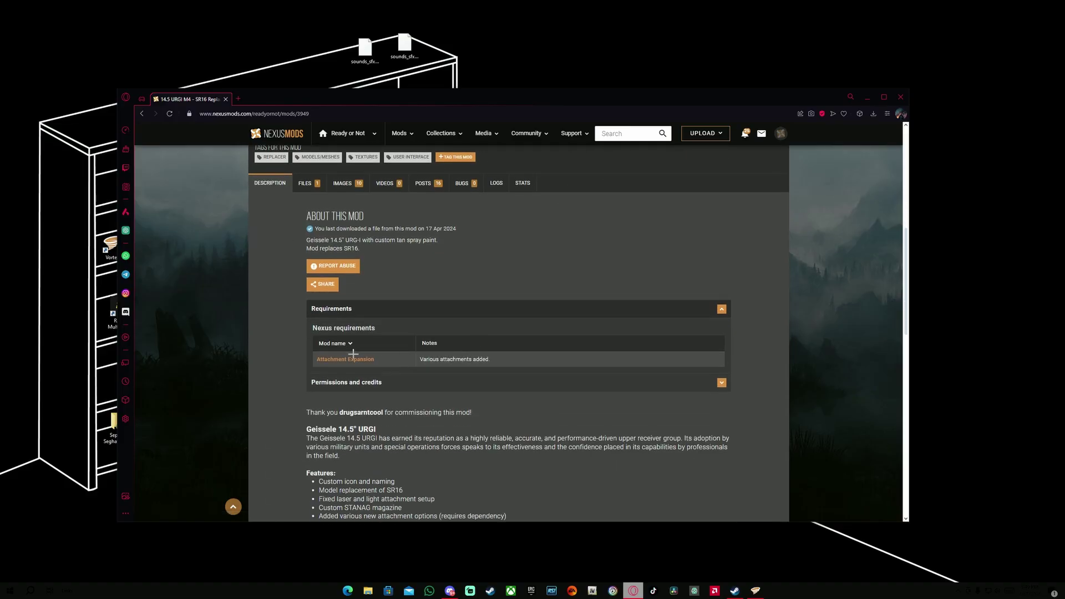
scroll(510, 295, up, 4)
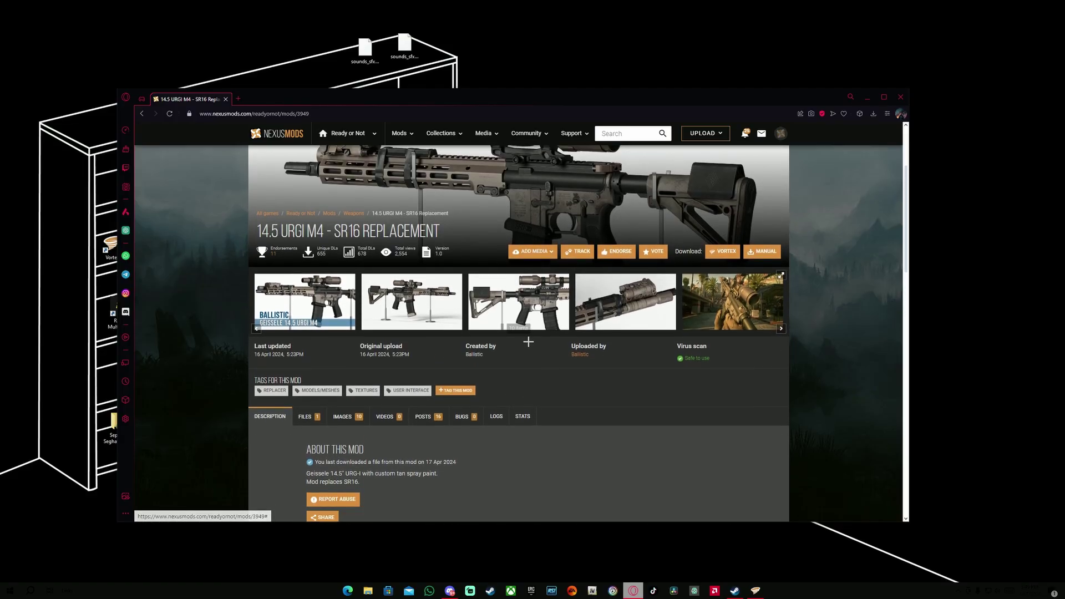
scroll(406, 362, down, 5)
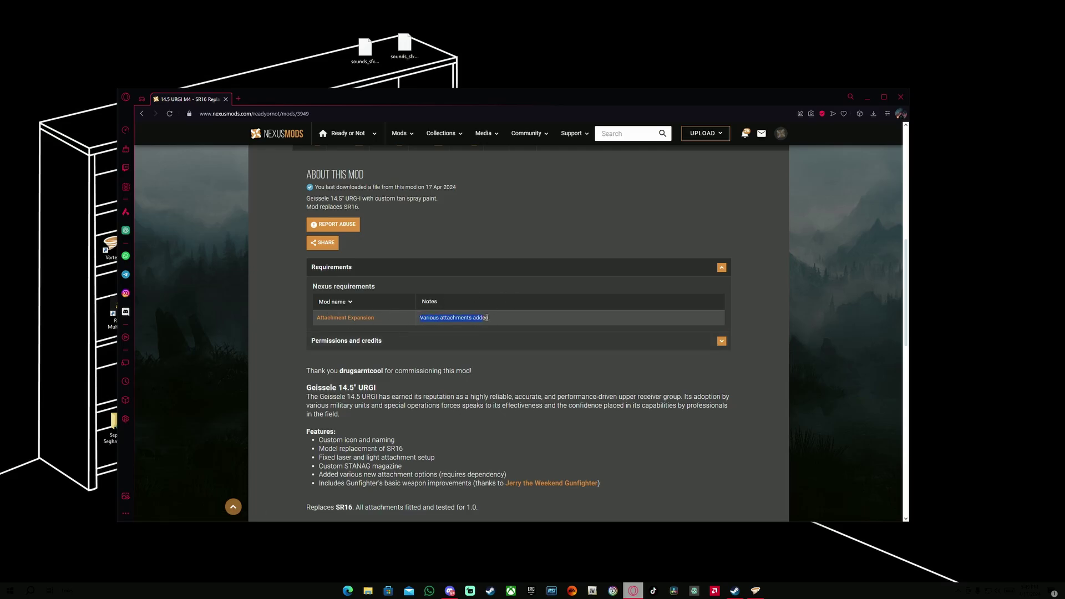
drag(488, 317, 503, 319)
click(480, 297)
click(233, 506)
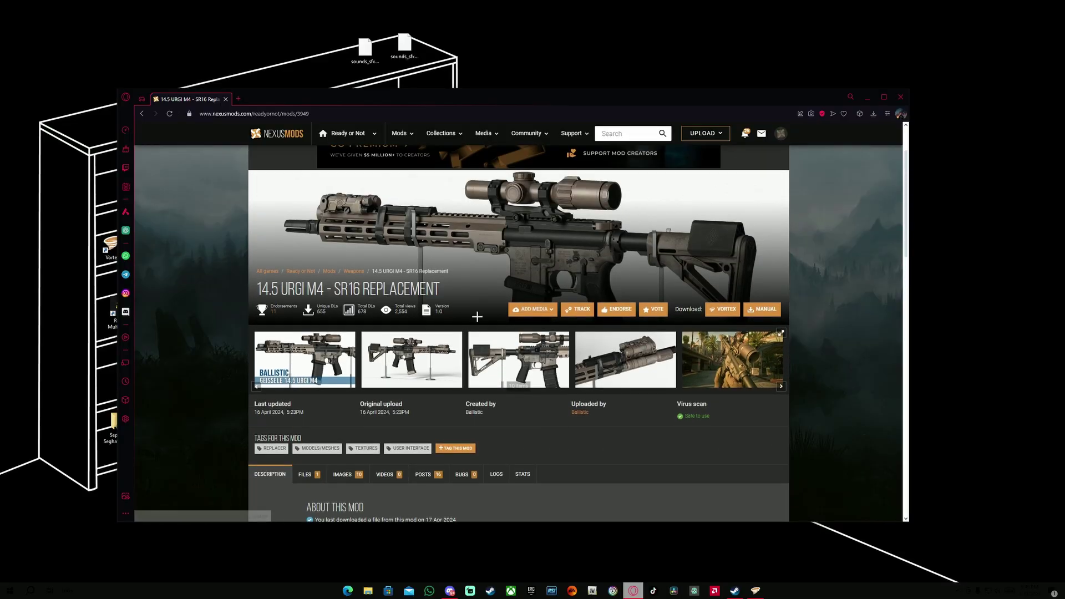
scroll(478, 317, down, 1)
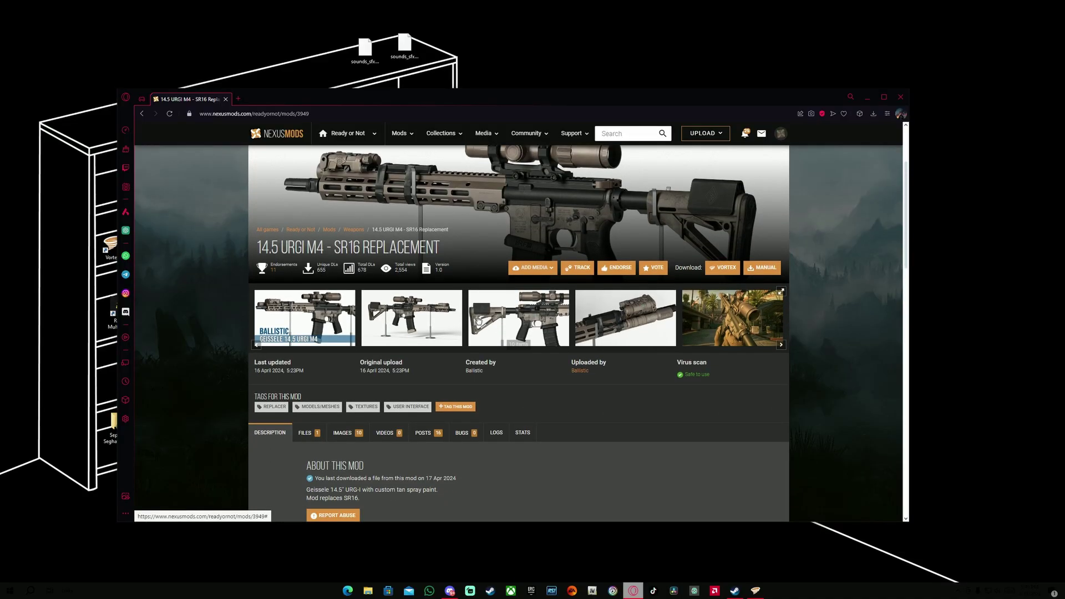
scroll(465, 346, down, 4)
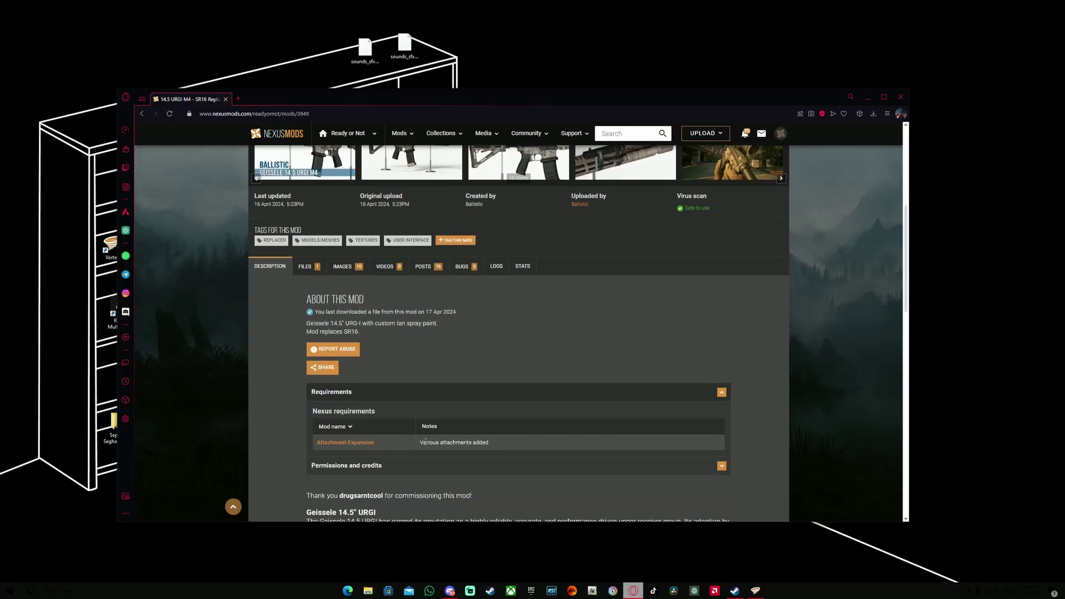
Step: Open the required Attachment Expansion mod and look through its gallery images from the second to the seventh
click(348, 442)
scroll(635, 365, down, 3)
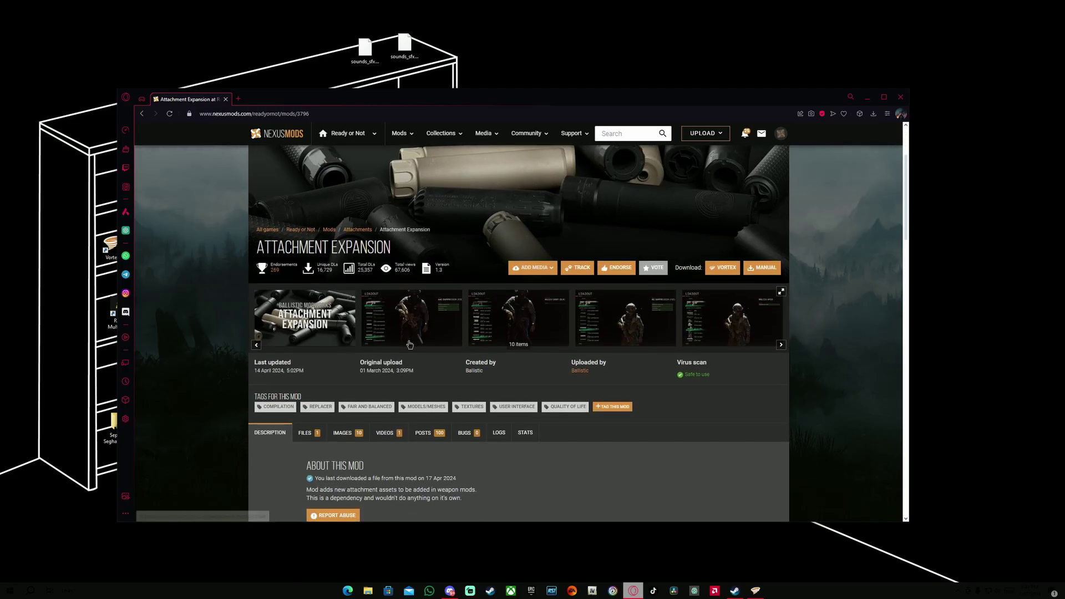
scroll(635, 364, down, 1)
click(411, 276)
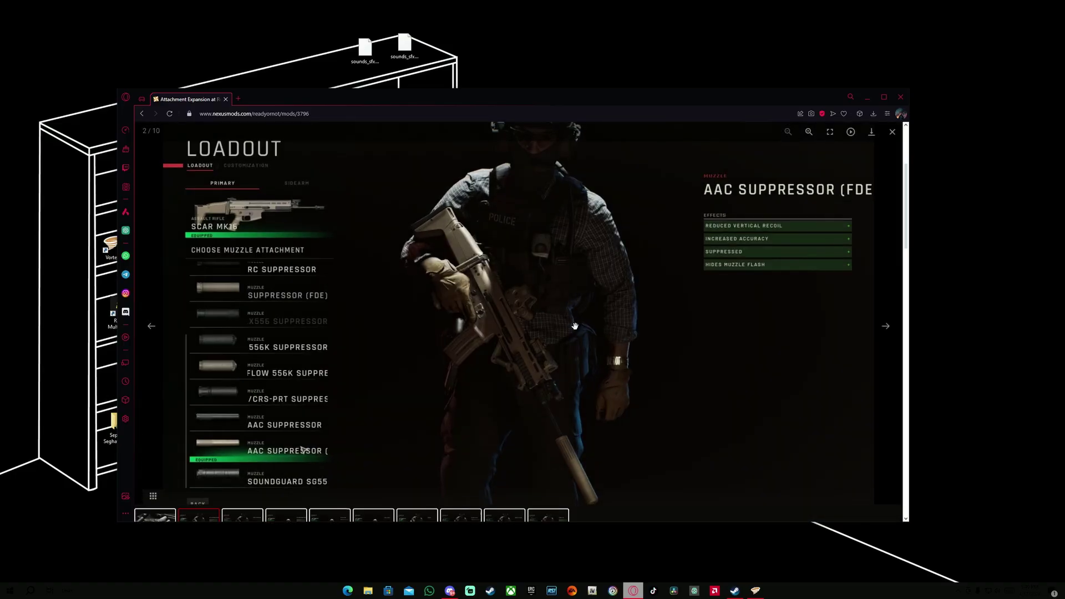
key(Right)
key(Right)
key(Right)
key(Right)
key(Right)
key(Right)
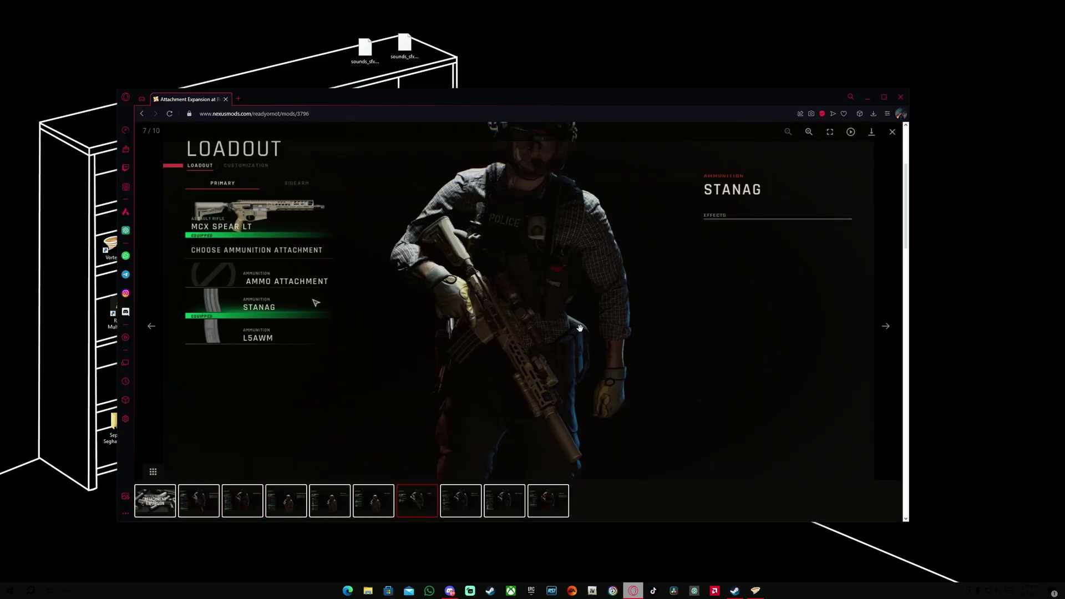
click(892, 131)
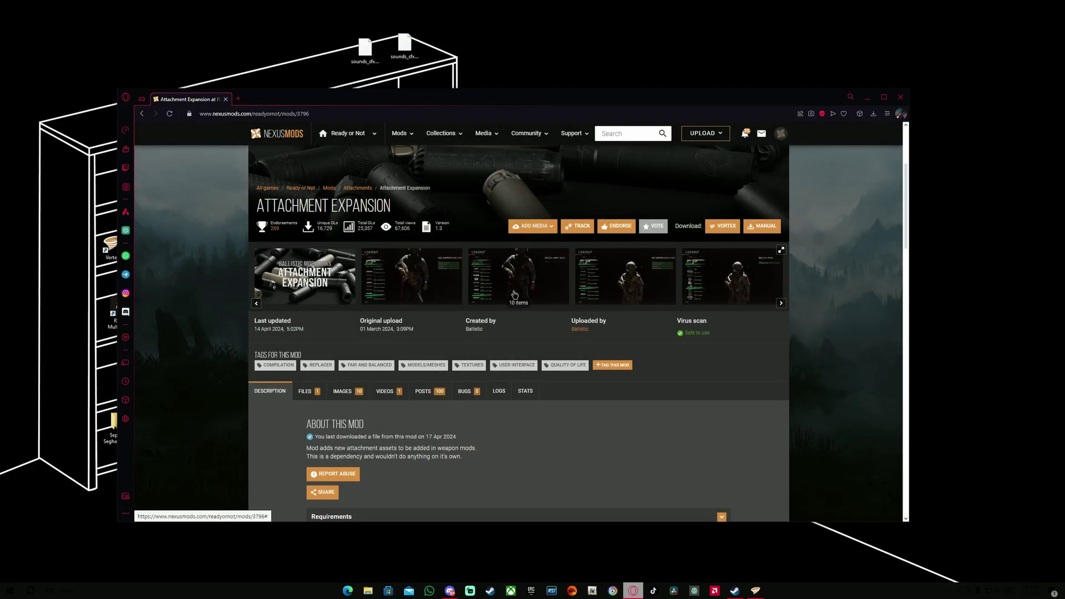
Step: Expand the Requirements section of Attachment Expansion to check its dependencies and the mods requiring it
scroll(351, 224, down, 5)
scroll(351, 224, up, 3)
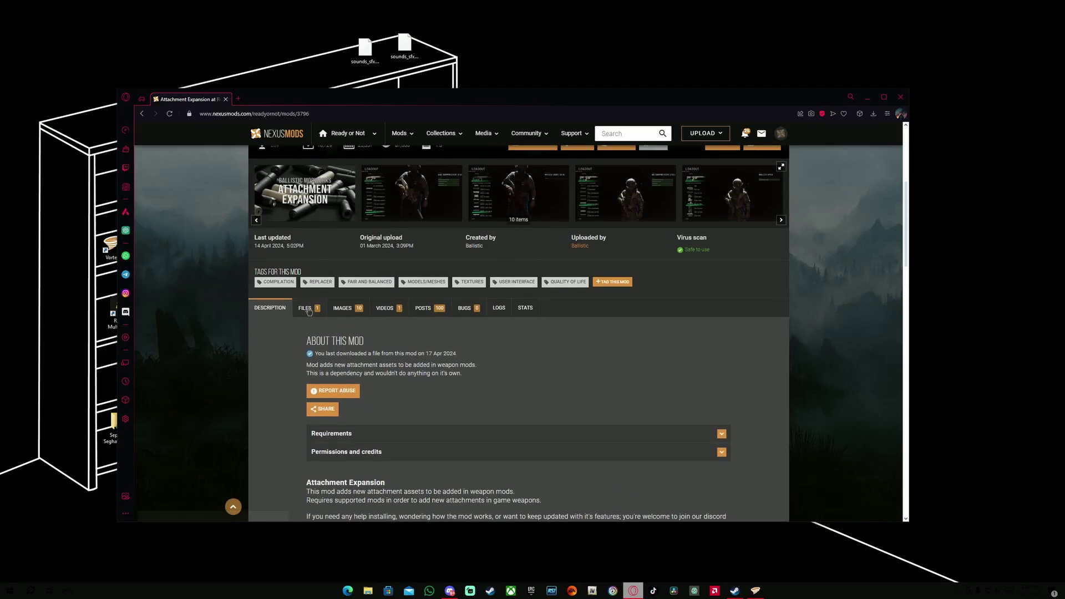
scroll(335, 273, down, 3)
click(335, 272)
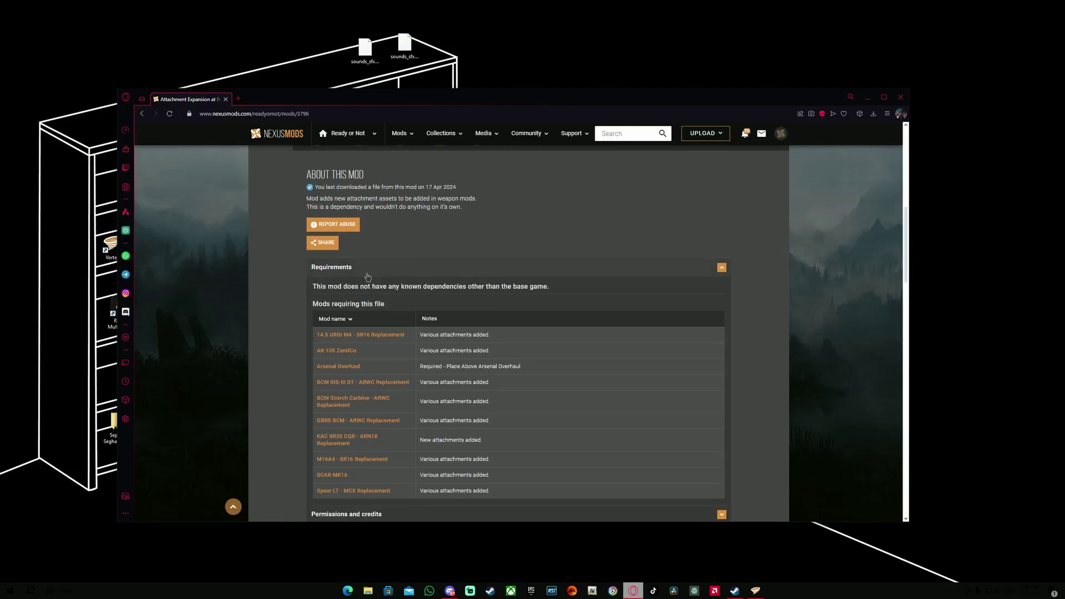
Step: Examine the mods that require Attachment Expansion and view the Arsenal Overhaul mod page from that list
scroll(492, 308, down, 2)
scroll(541, 299, up, 6)
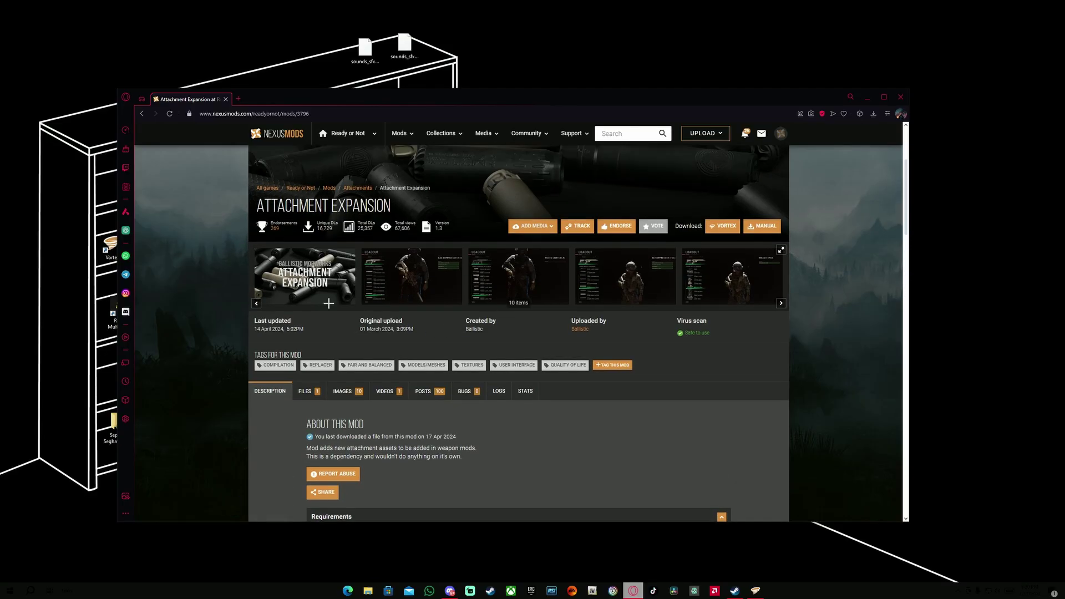
scroll(525, 376, down, 5)
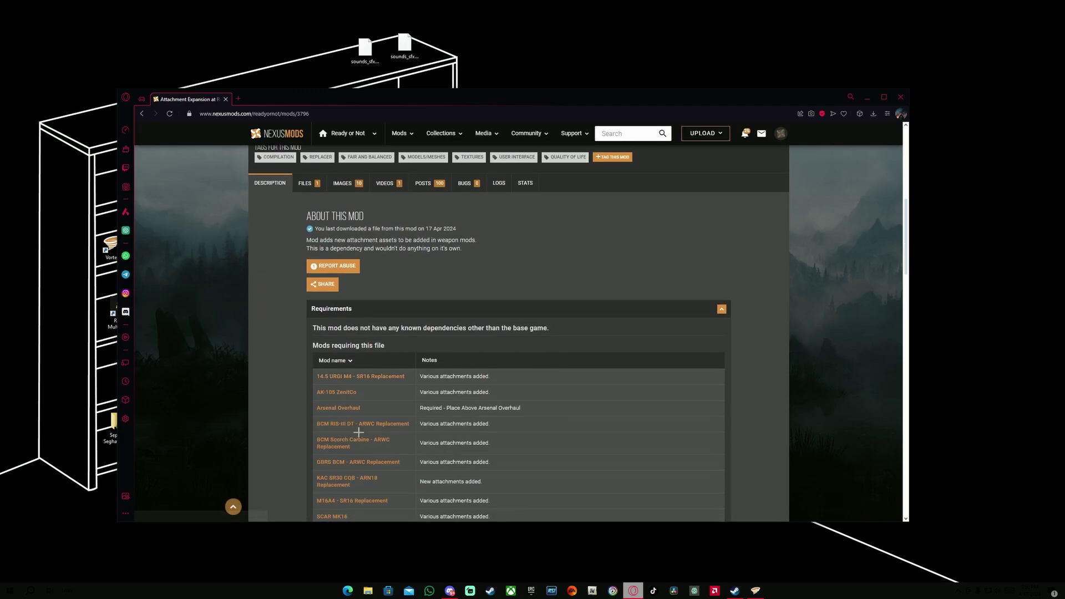
scroll(339, 328, down, 2)
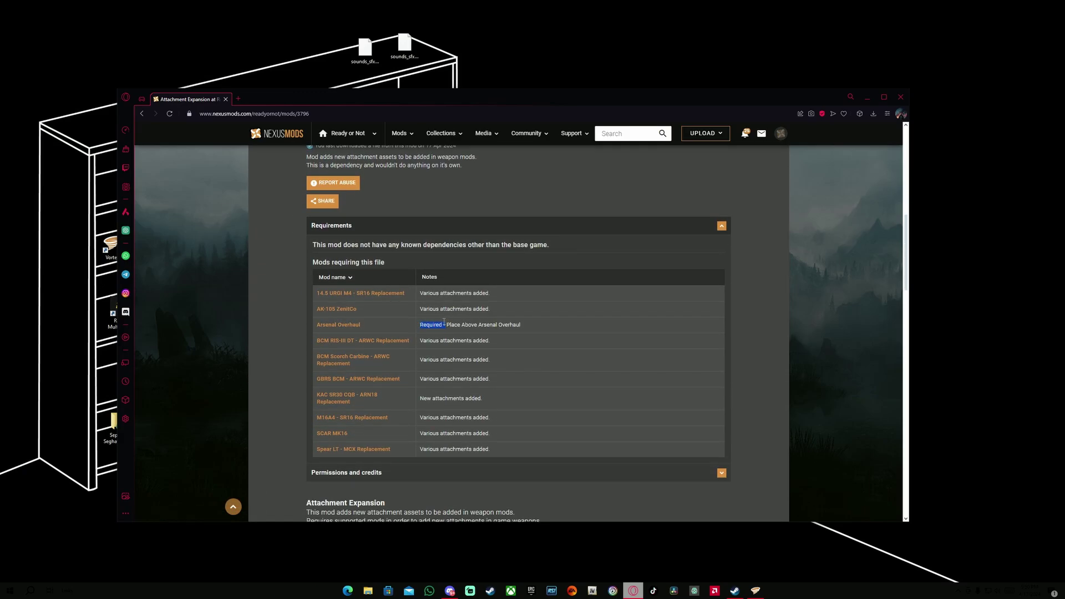
click(339, 324)
scroll(472, 357, down, 3)
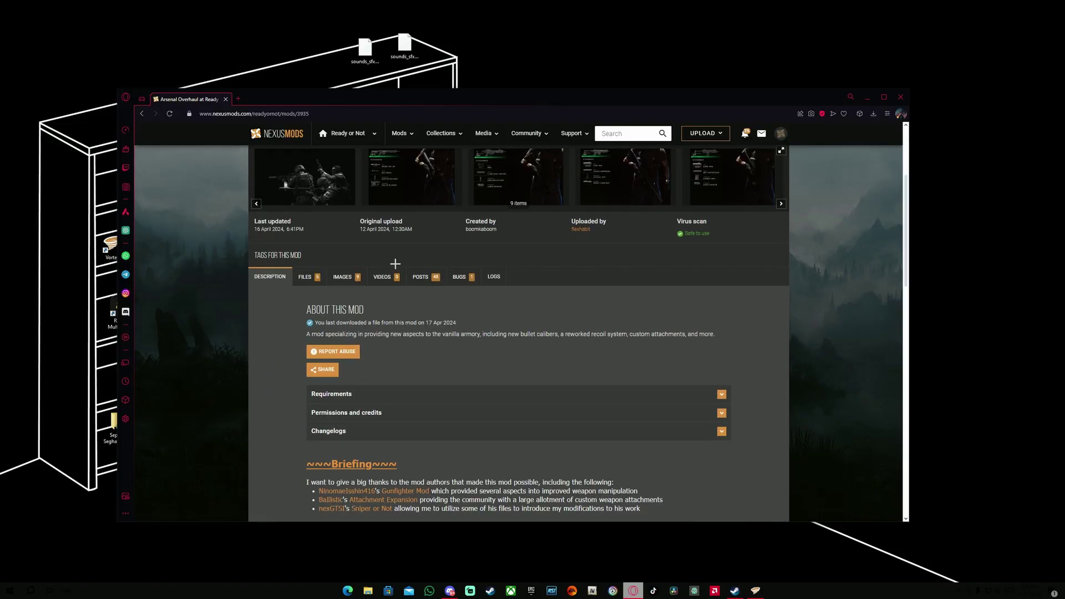
Step: Return to the Attachment Expansion page and show its main and old files
click(142, 113)
scroll(267, 263, up, 5)
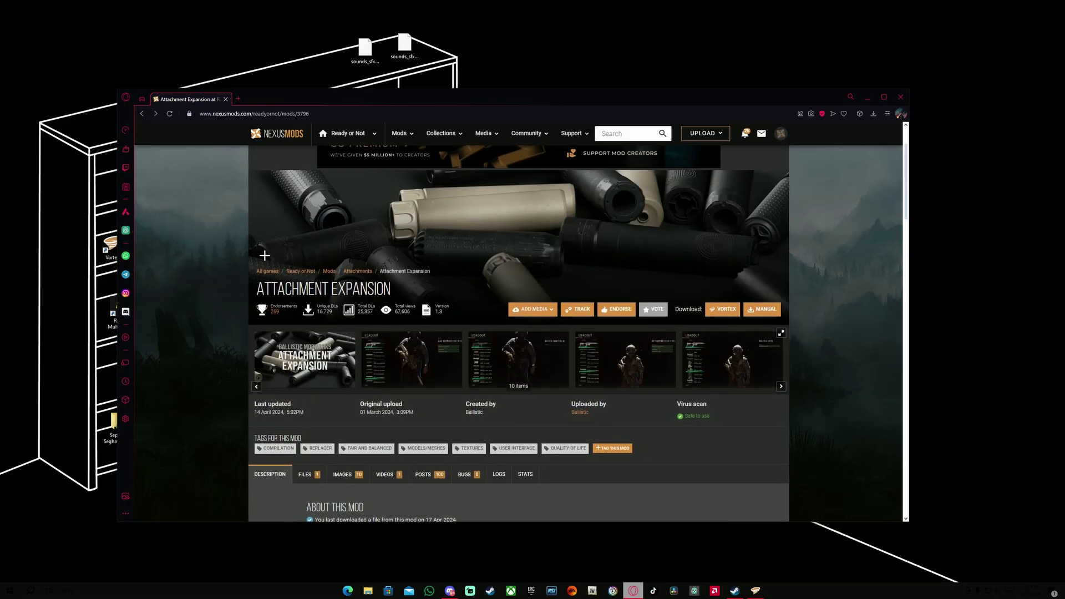
scroll(477, 329, down, 5)
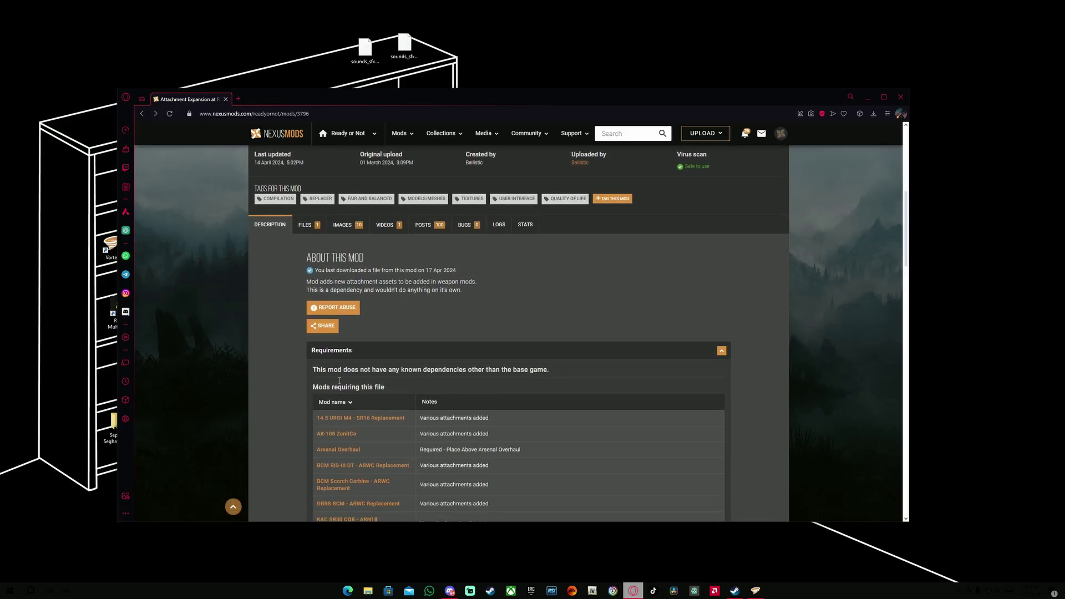
scroll(440, 283, up, 1)
scroll(440, 283, up, 3)
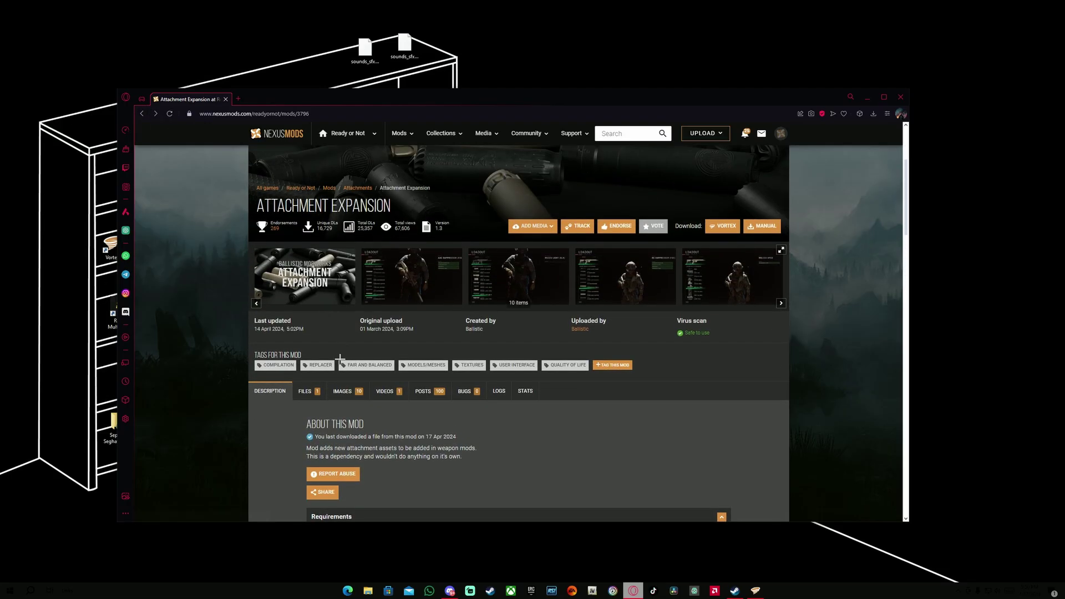
click(319, 384)
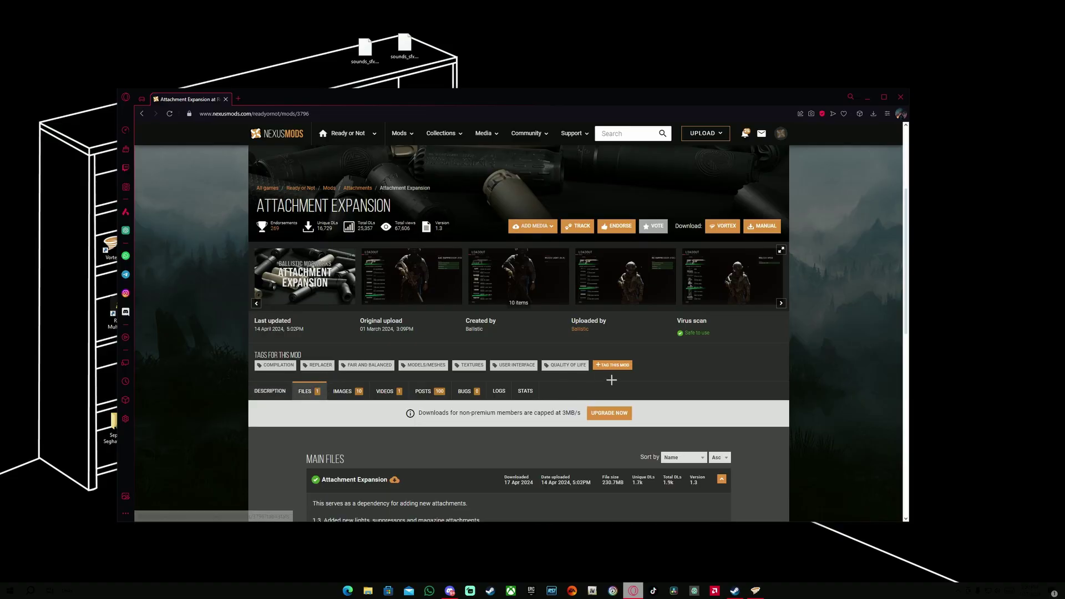
scroll(608, 379, down, 3)
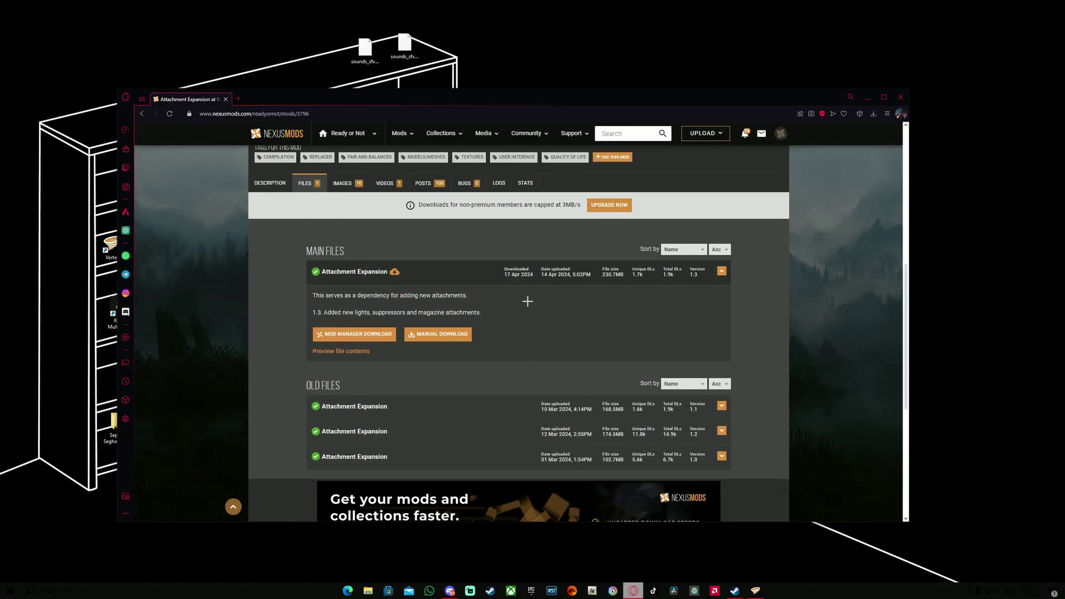
scroll(527, 302, down, 2)
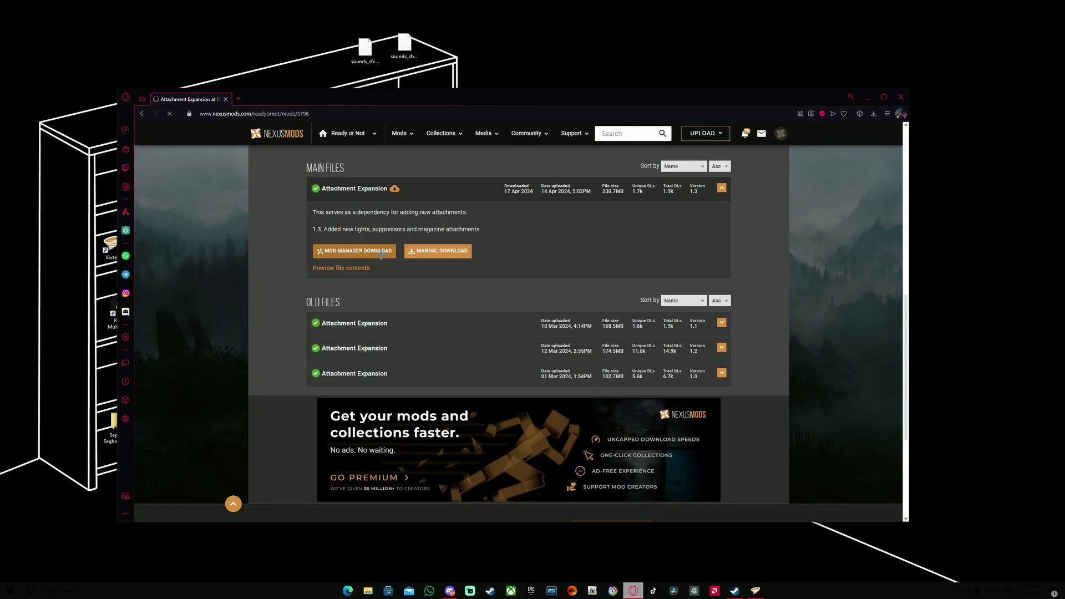
Step: Request the Attachment Expansion main file through the mod manager as a slow download, and decline downloading it again
click(432, 251)
scroll(579, 291, up, 1)
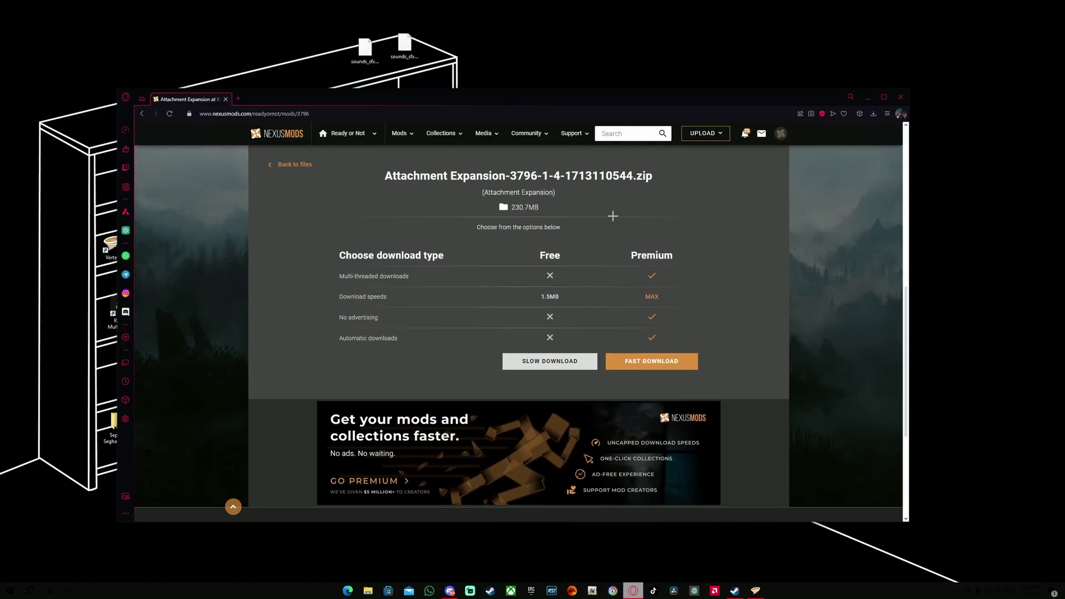
click(552, 357)
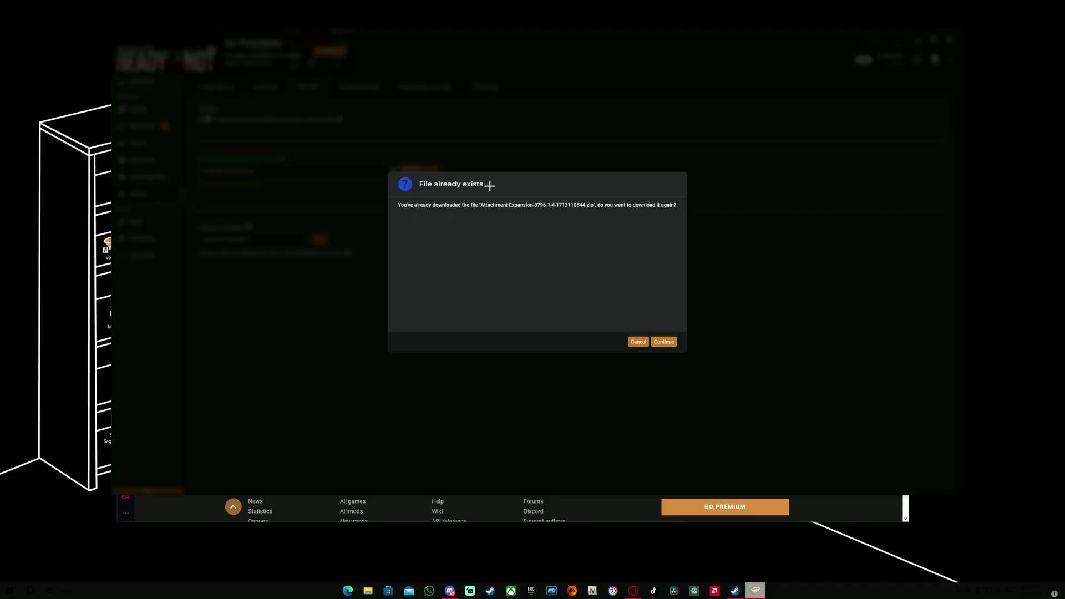
click(637, 342)
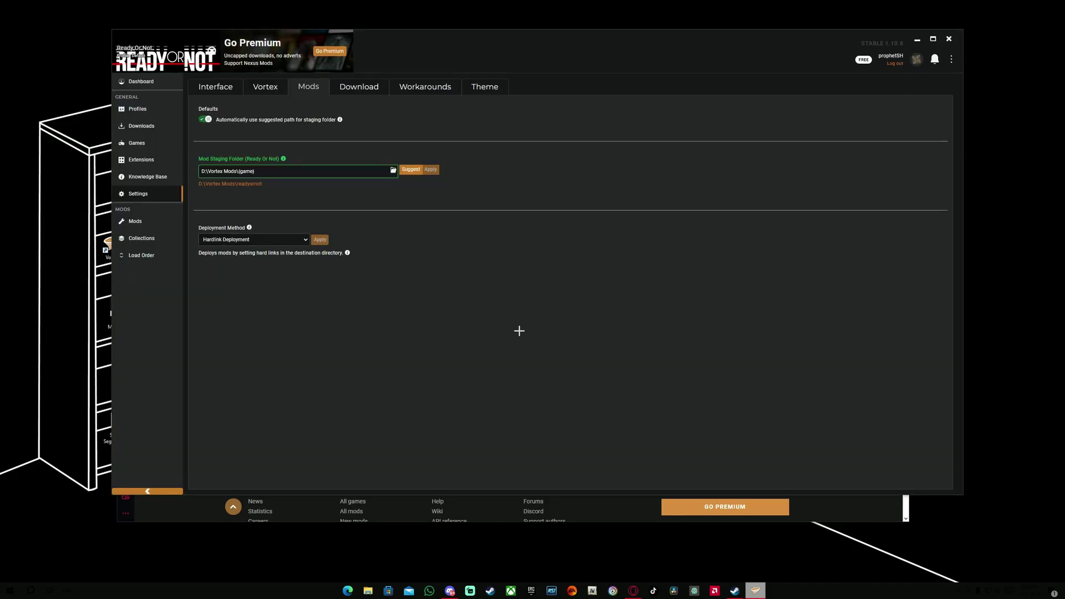
Step: Review the installed Ready or Not mods and the finished downloads in Vortex
click(151, 222)
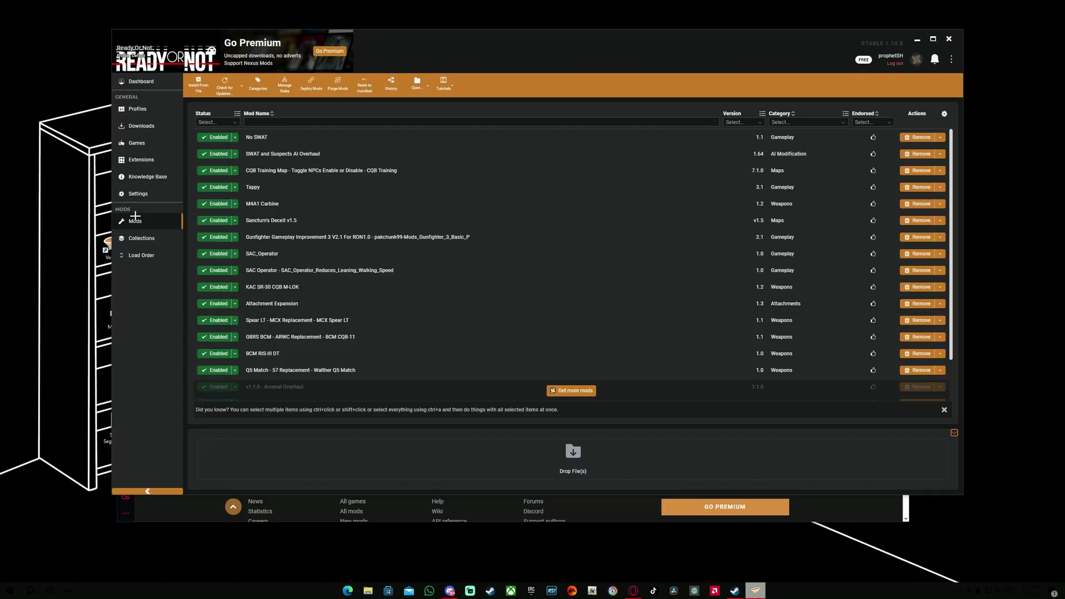
click(141, 126)
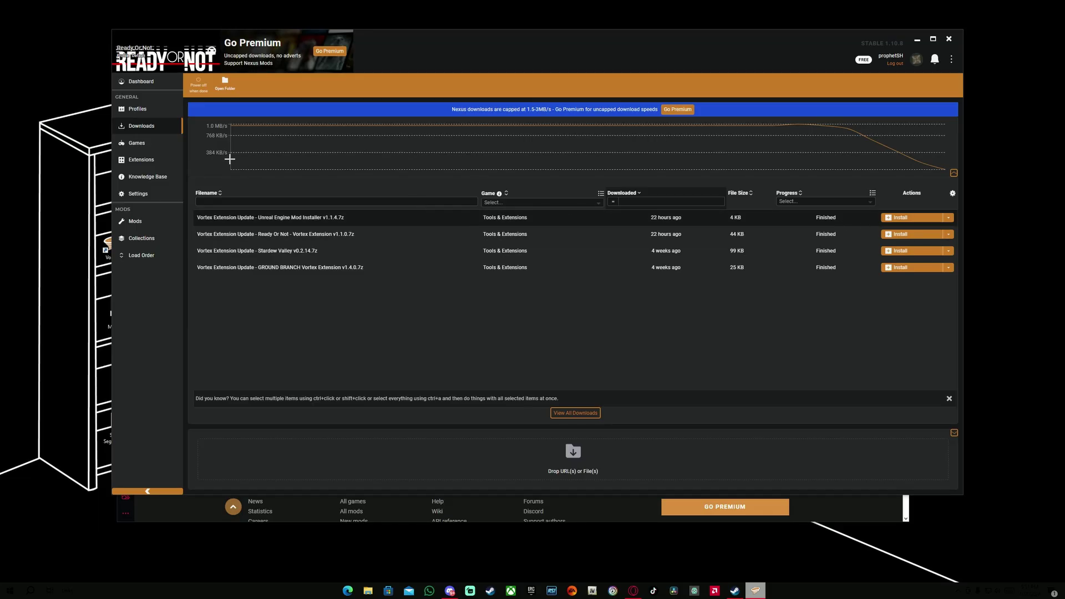
click(156, 216)
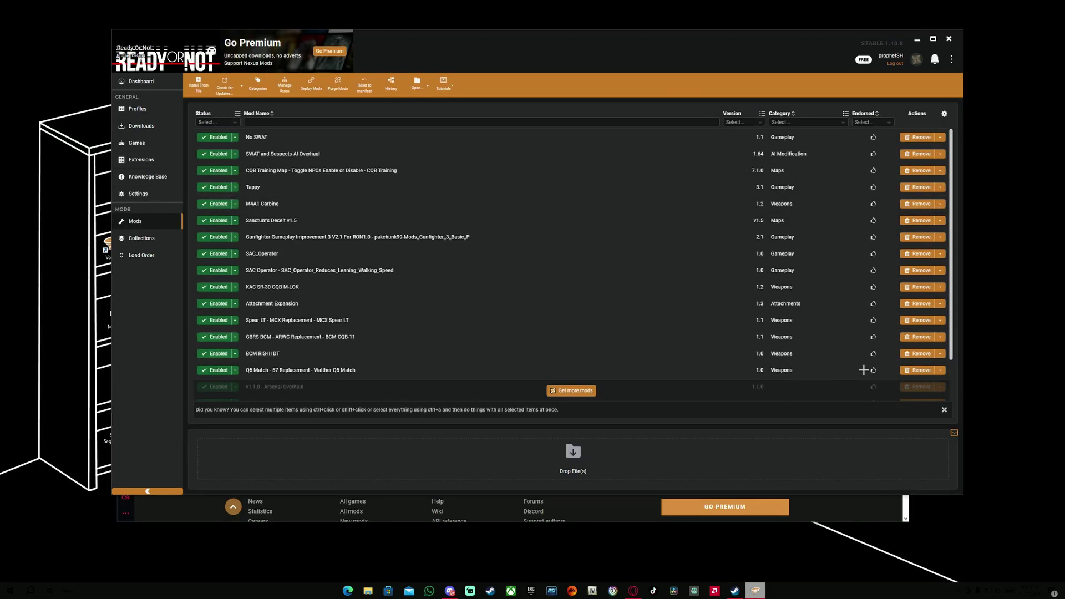
scroll(333, 271, down, 1)
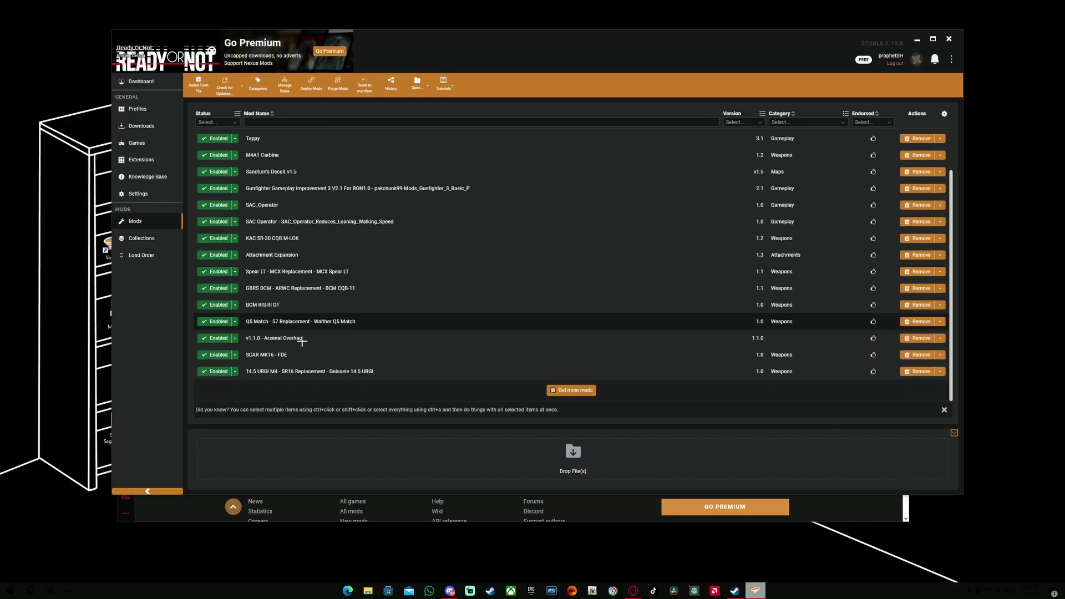
scroll(327, 194, up, 1)
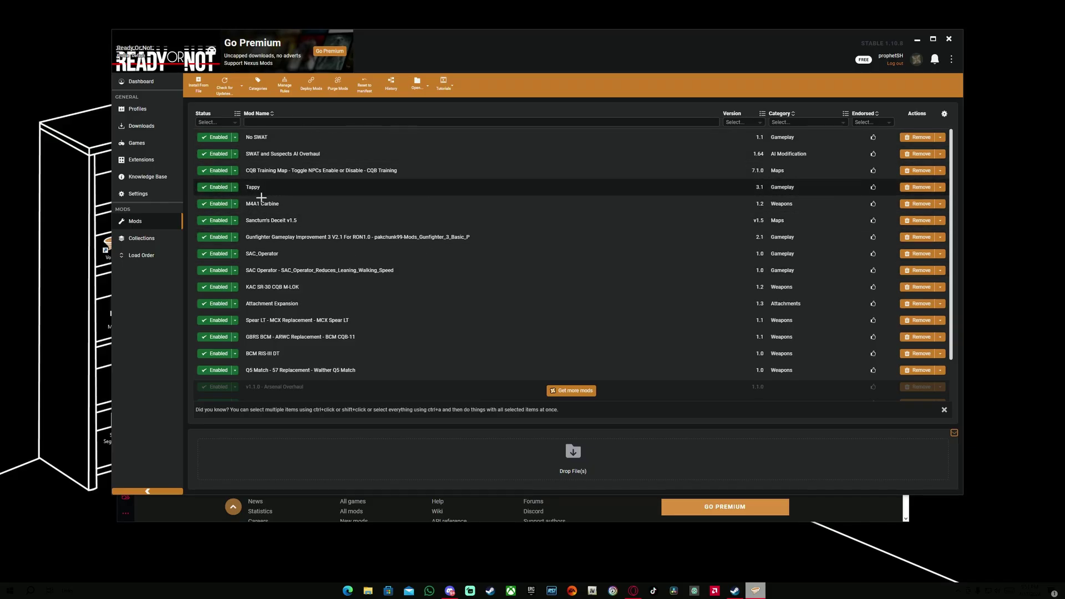
scroll(310, 221, down, 1)
scroll(451, 233, up, 1)
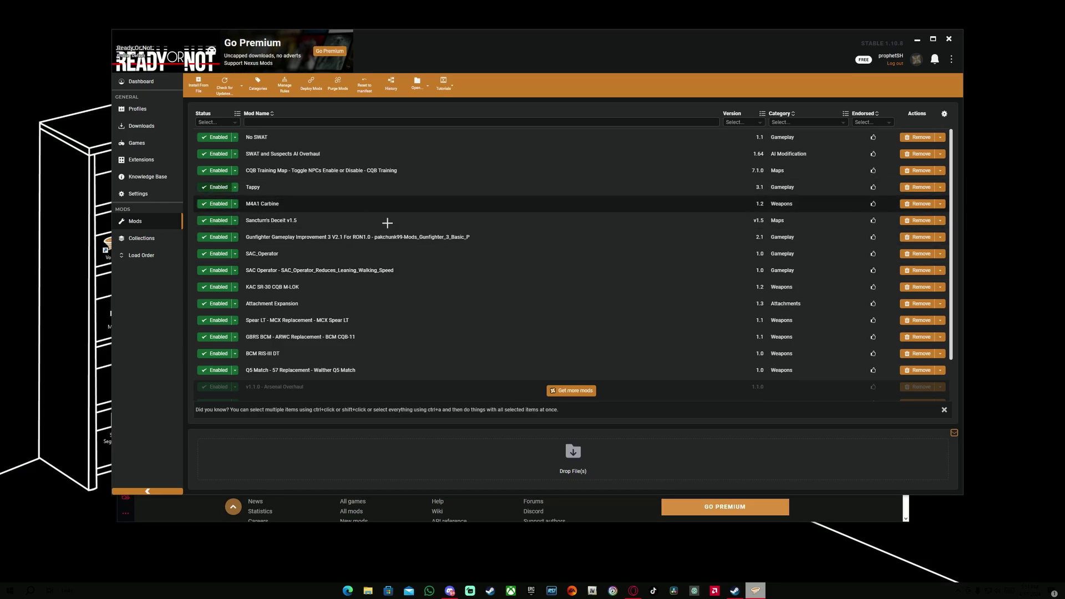
Step: Disable the Tappy mod and enable it again
click(227, 187)
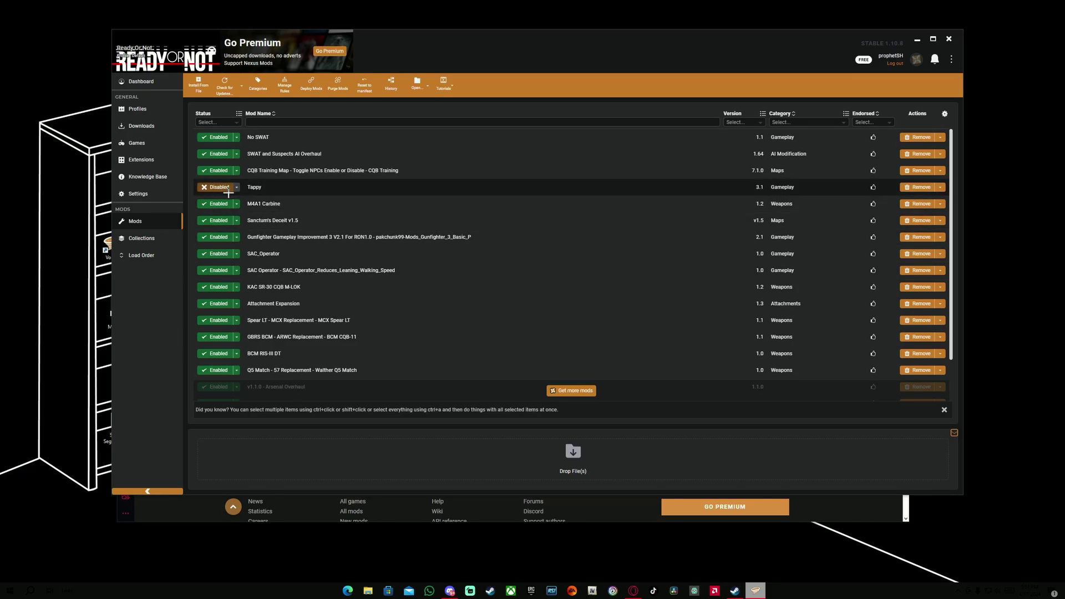
click(228, 192)
scroll(476, 231, down, 1)
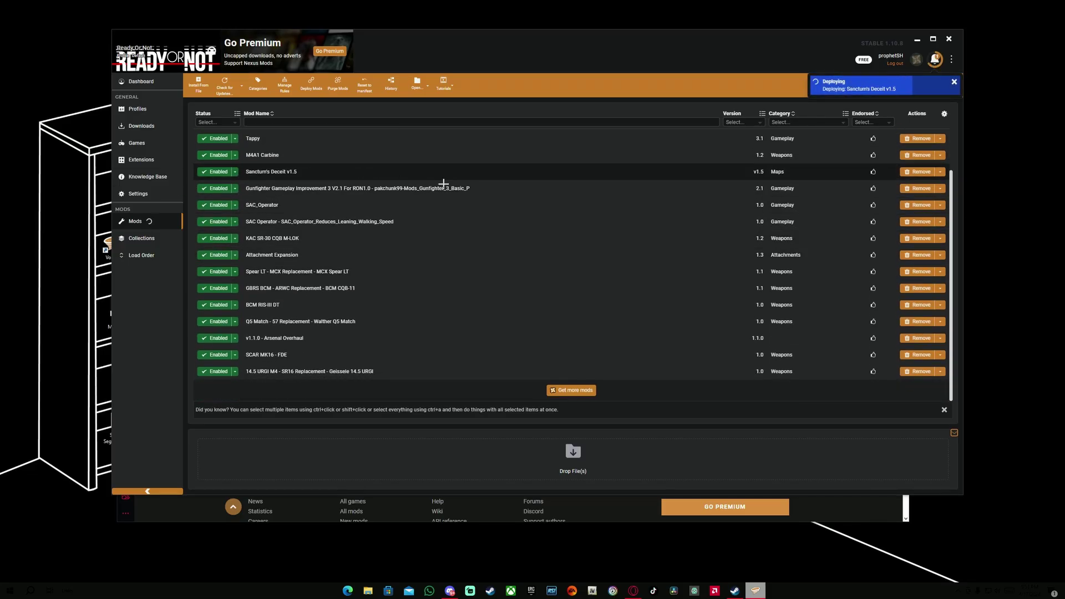
scroll(451, 256, up, 3)
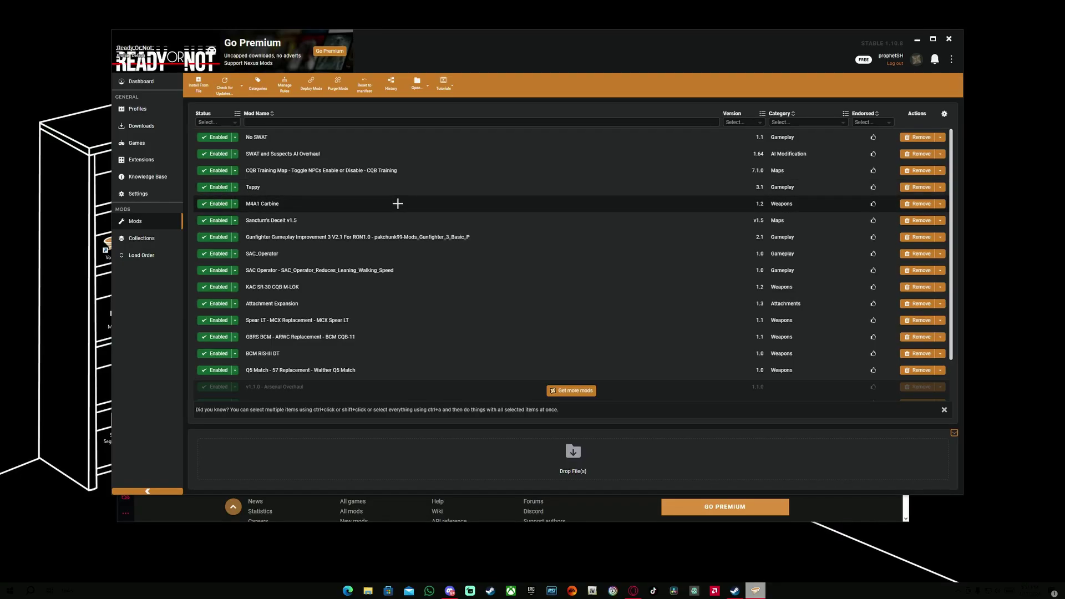
Step: Disable the BCM RIS-III DT mod in the installed mods list
scroll(269, 270, down, 1)
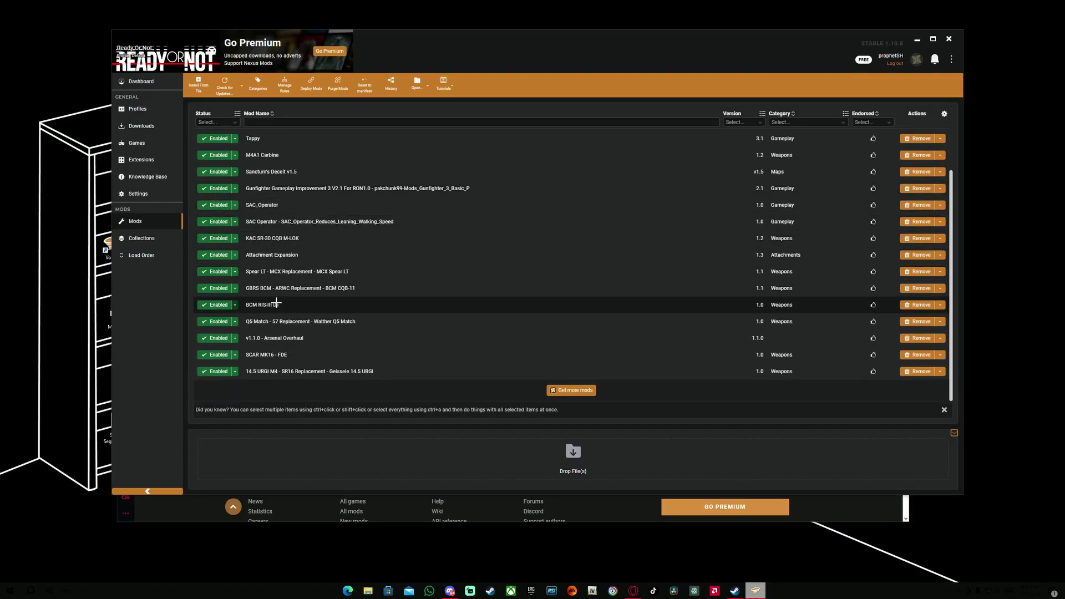
click(219, 305)
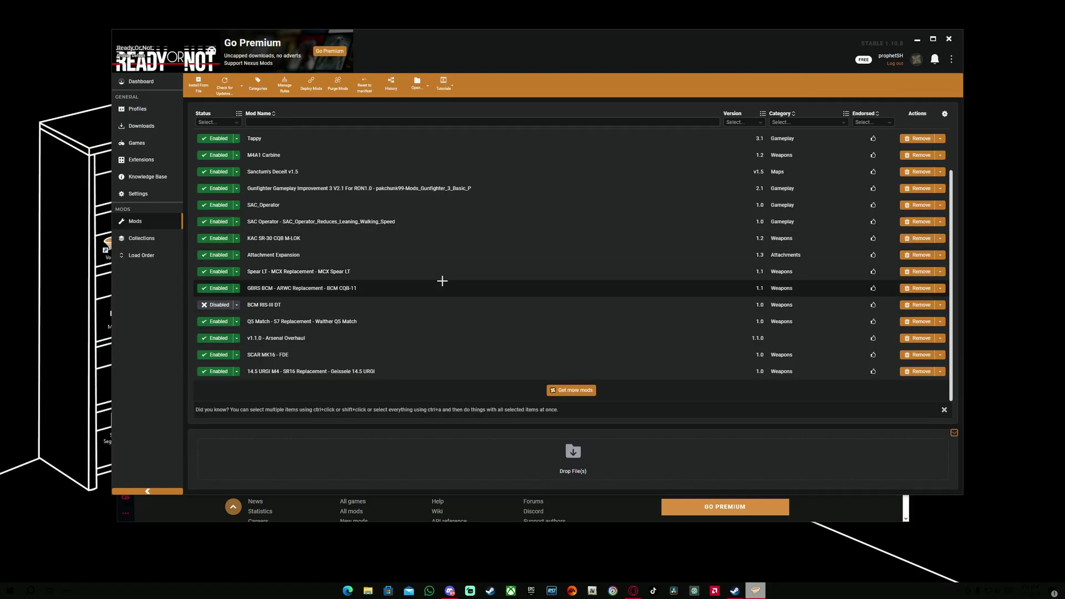
scroll(452, 240, up, 3)
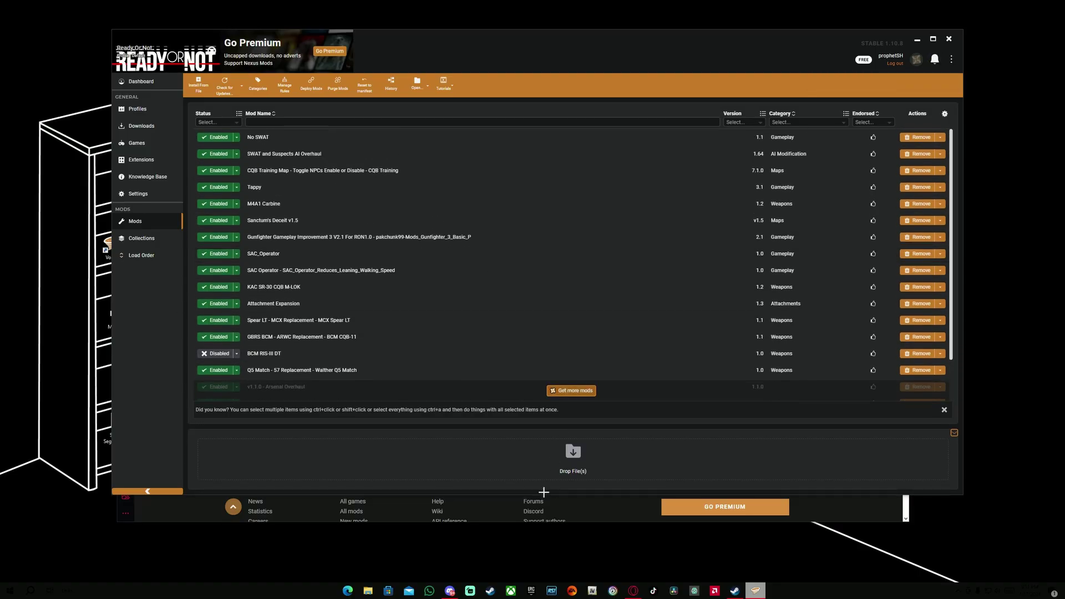
Step: Switch to the browser, return to the Ready or Not main page on Nexus Mods and list the all-time popular mods
click(633, 590)
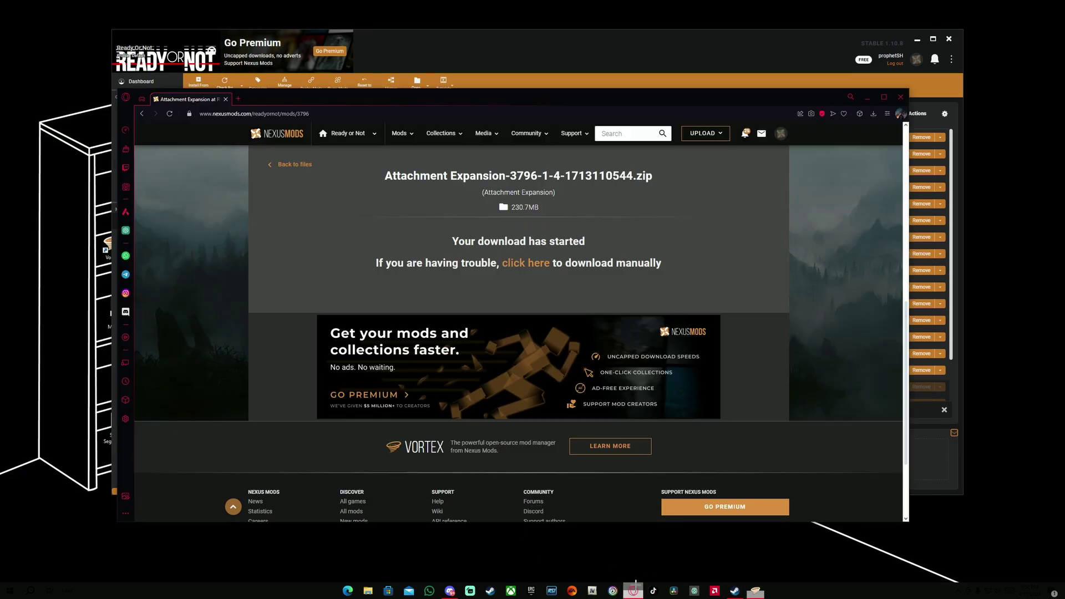
click(142, 113)
click(142, 113)
click(142, 113)
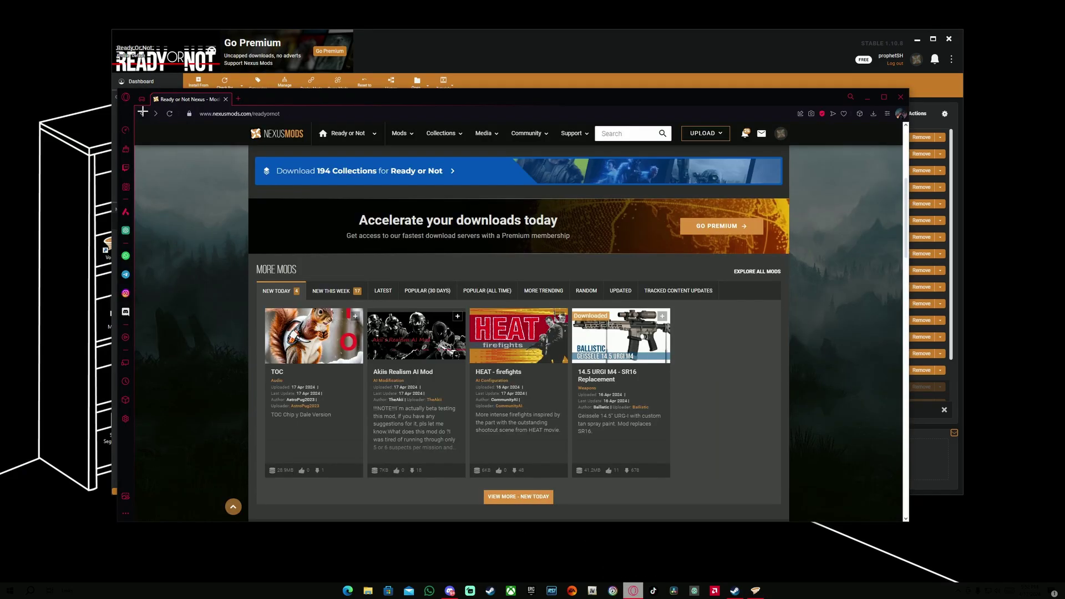
click(500, 292)
scroll(675, 346, down, 2)
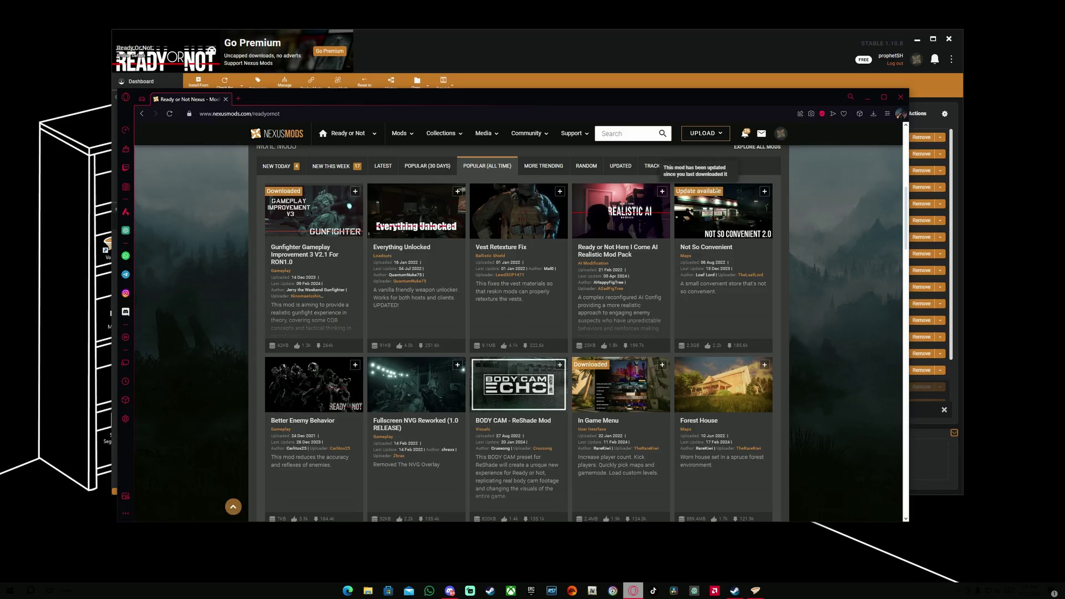
Step: Open the Not So Convenient mod and choose the mod manager download for its Not So Convenient Christmas file
click(727, 232)
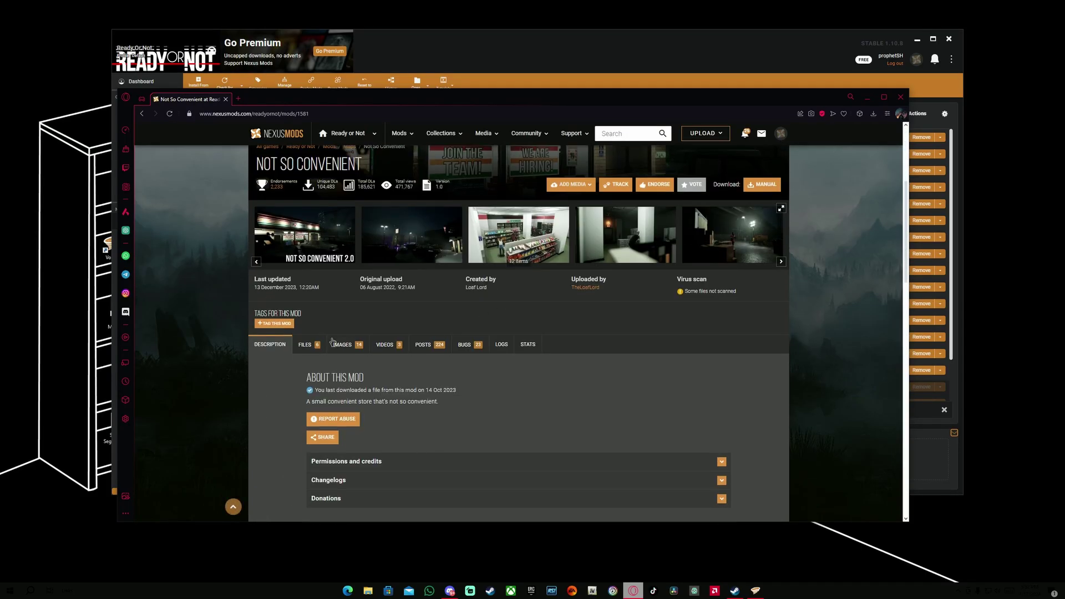
click(323, 344)
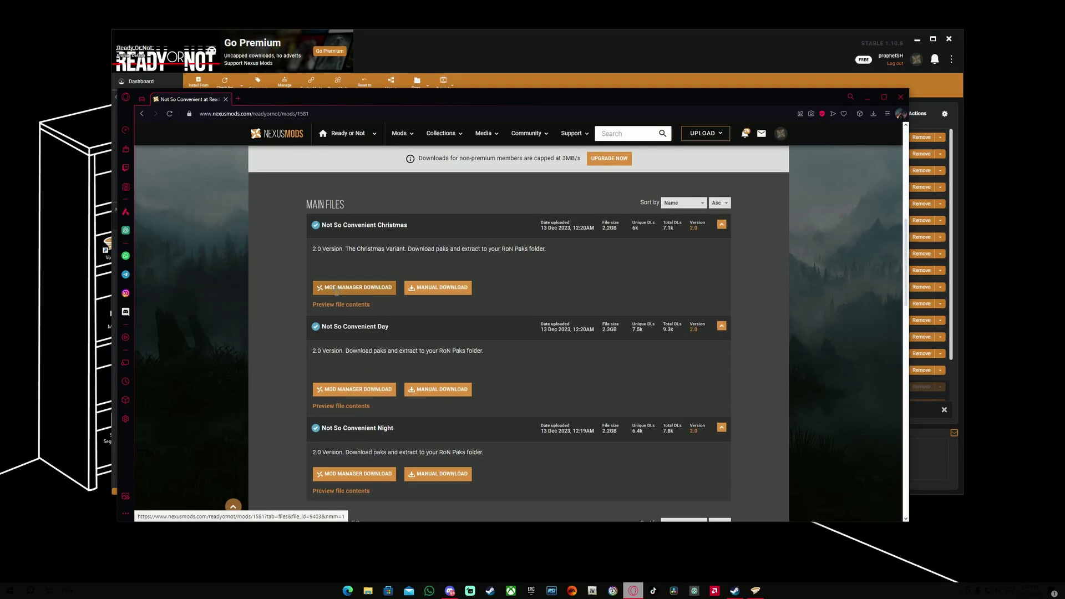
click(372, 287)
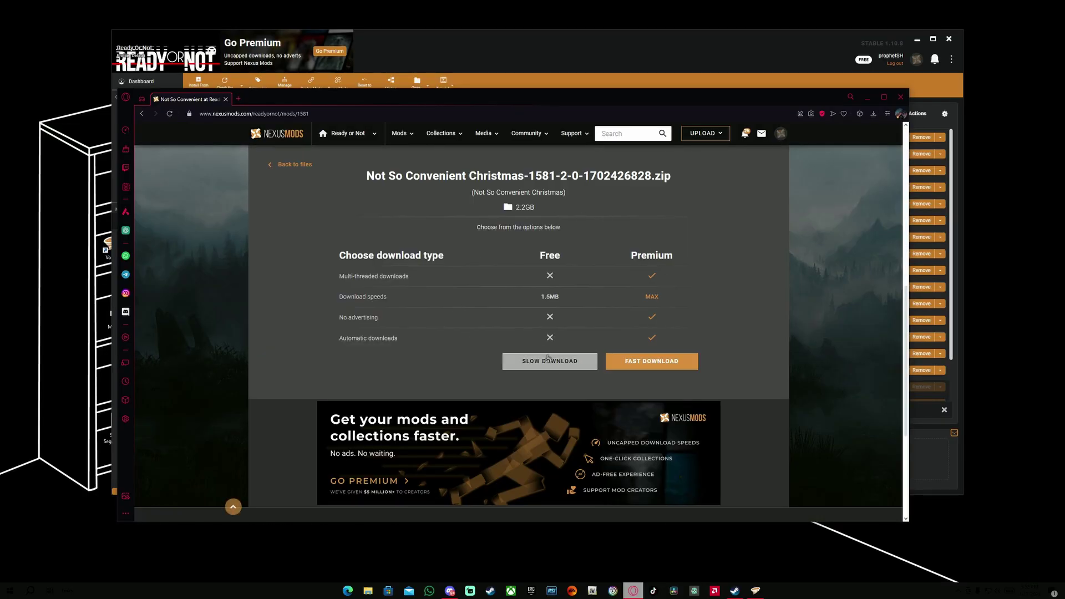
Step: Switch to Vortex and look over the whole list of installed mods and their enabled status
click(755, 590)
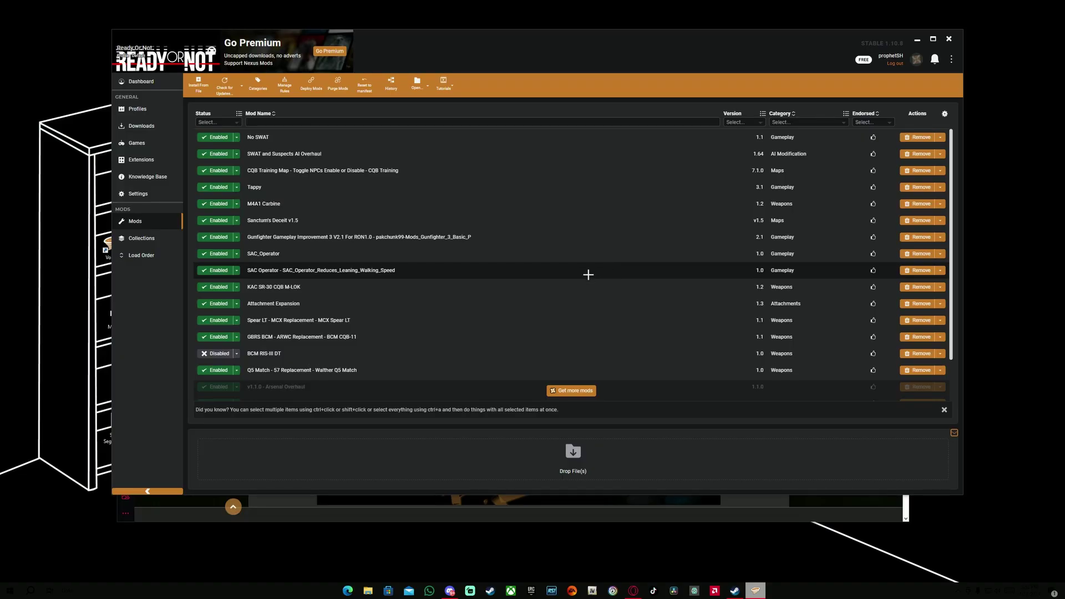
scroll(405, 286, down, 2)
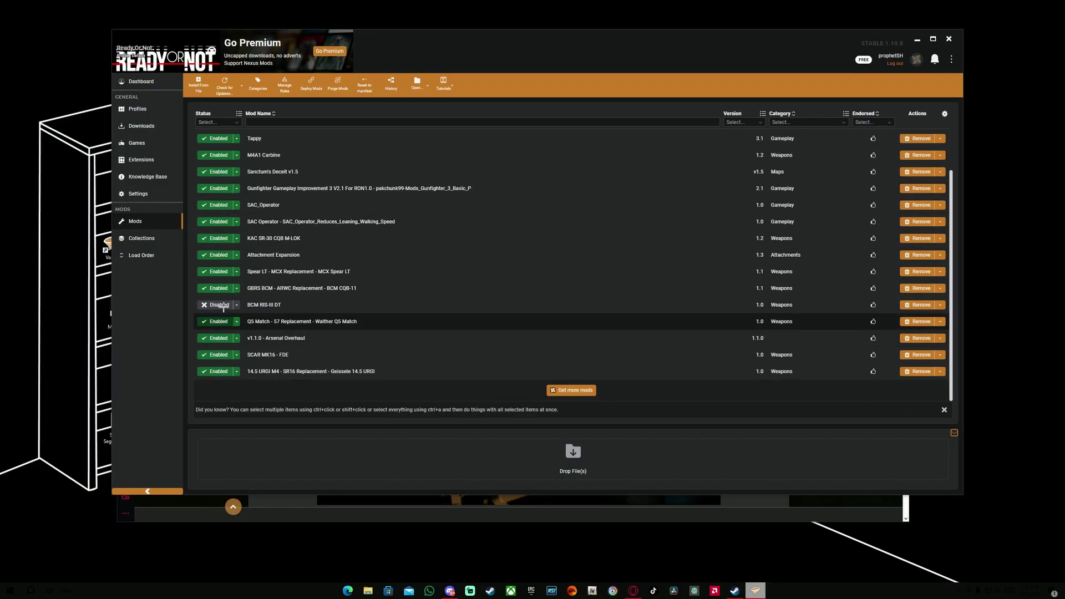
scroll(214, 250, up, 2)
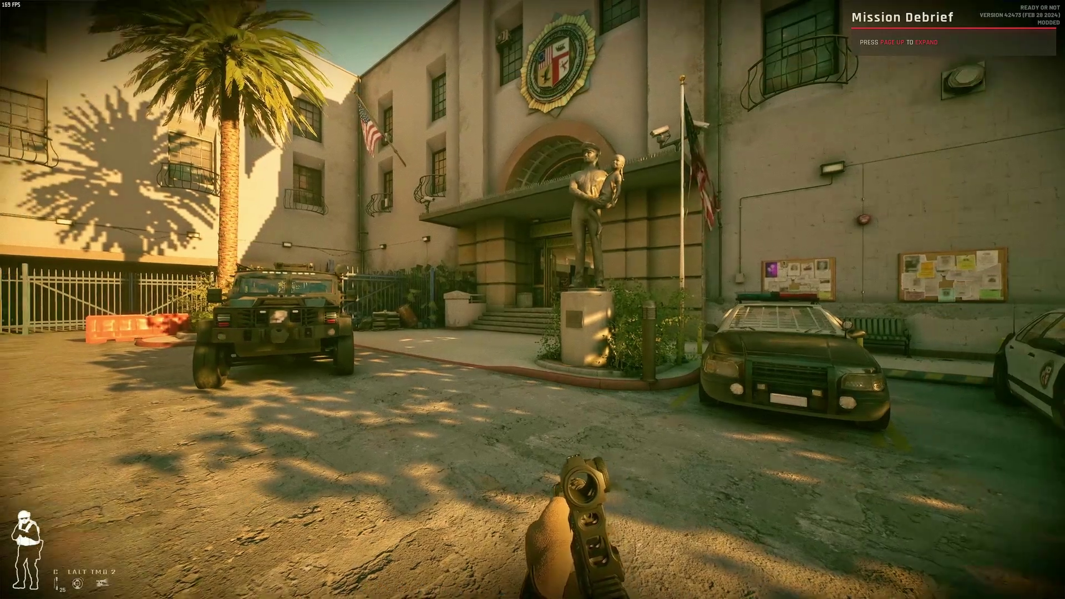
key(w)
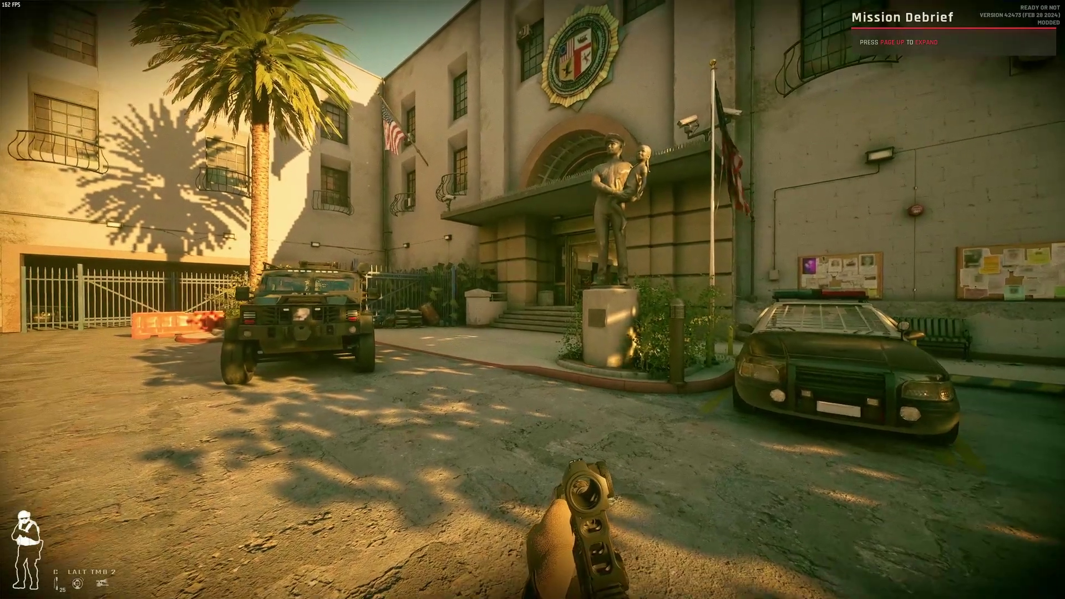
Step: Walk through the police station lobby and briefing room to the SWAT Unit room and open the loadout
key(w)
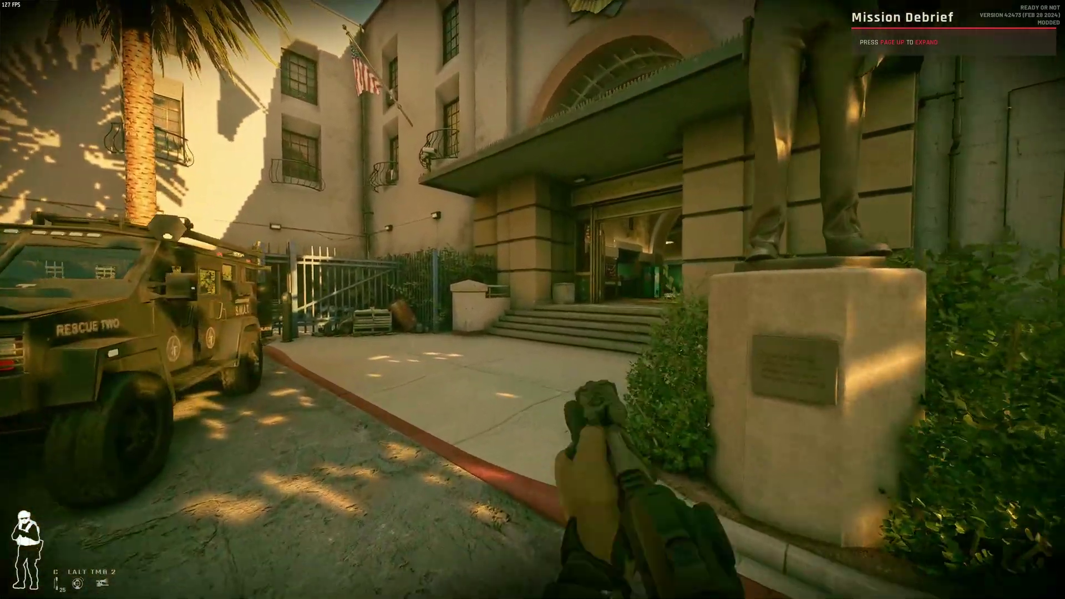
key(w)
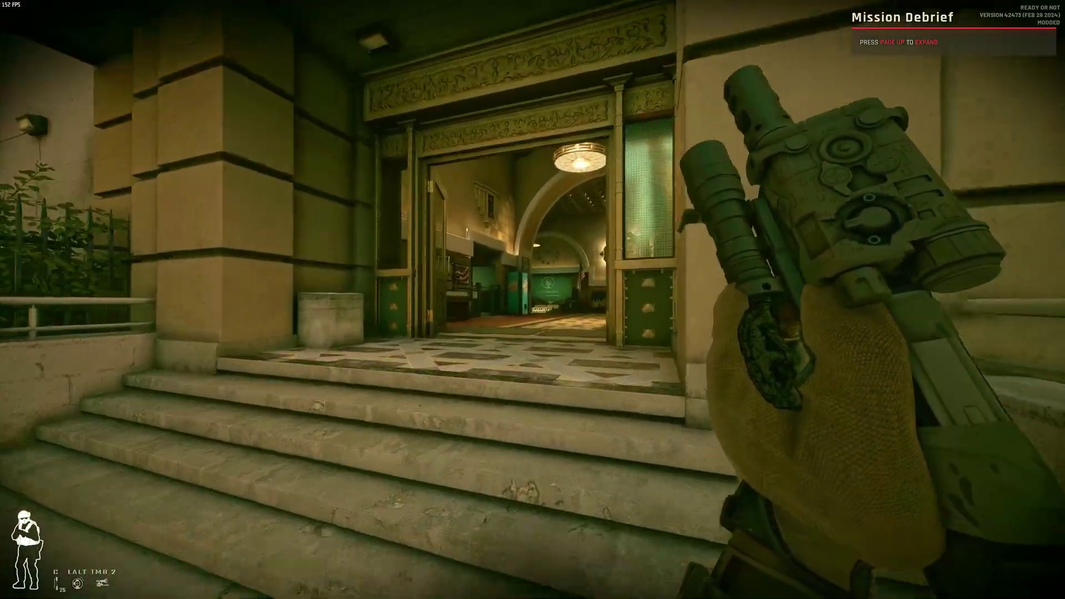
key(w)
key(r)
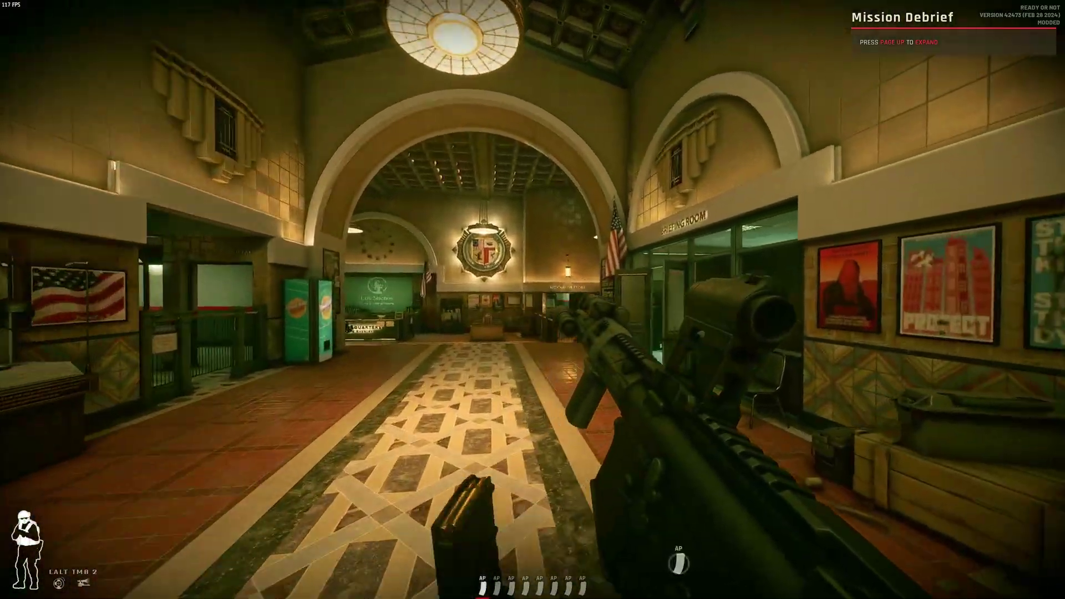
key(w)
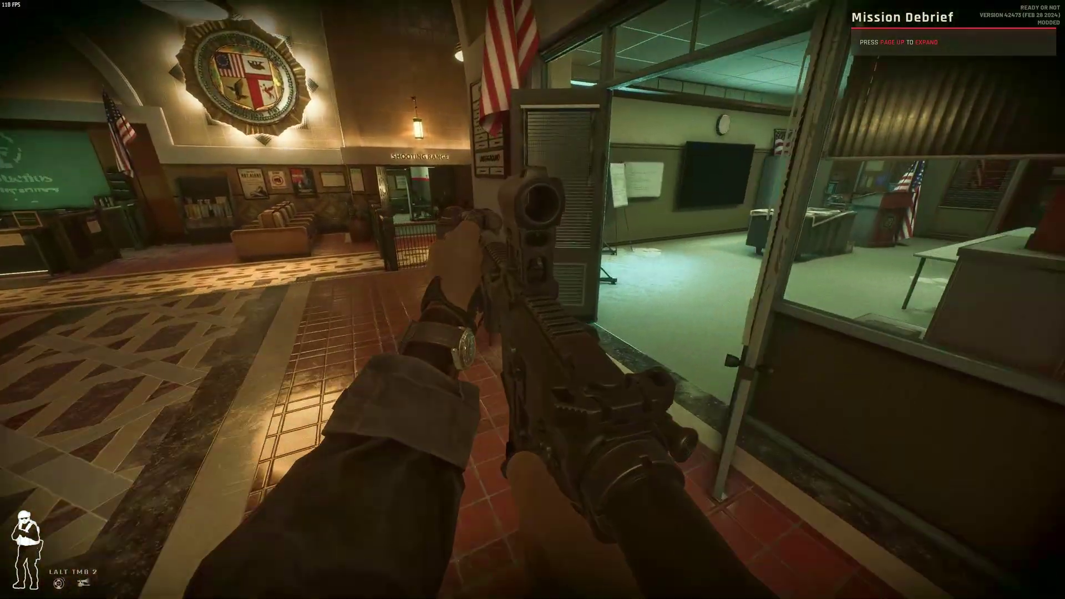
key(w)
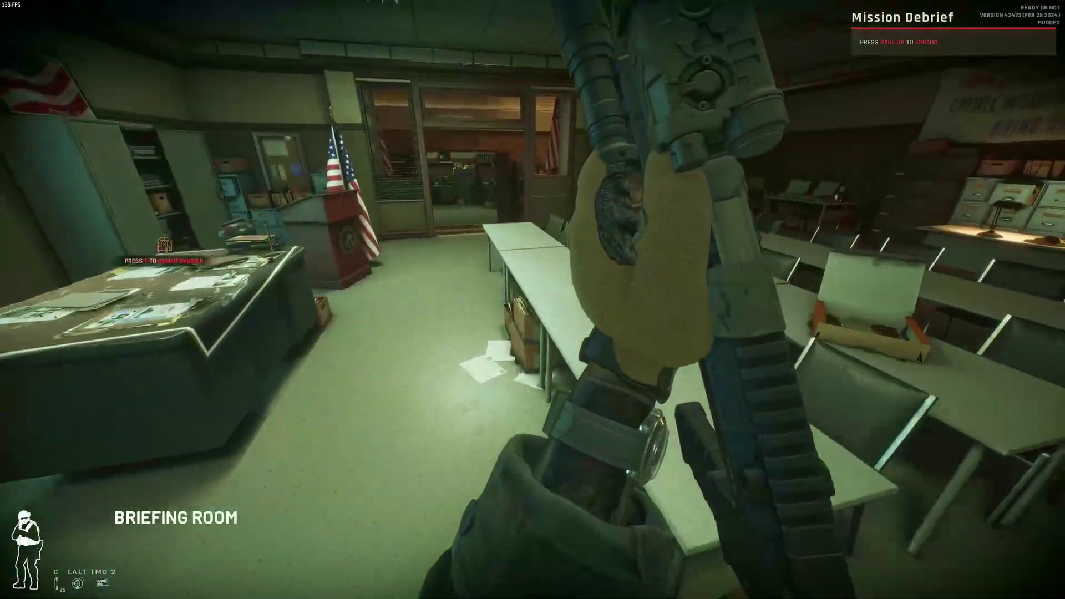
key(w)
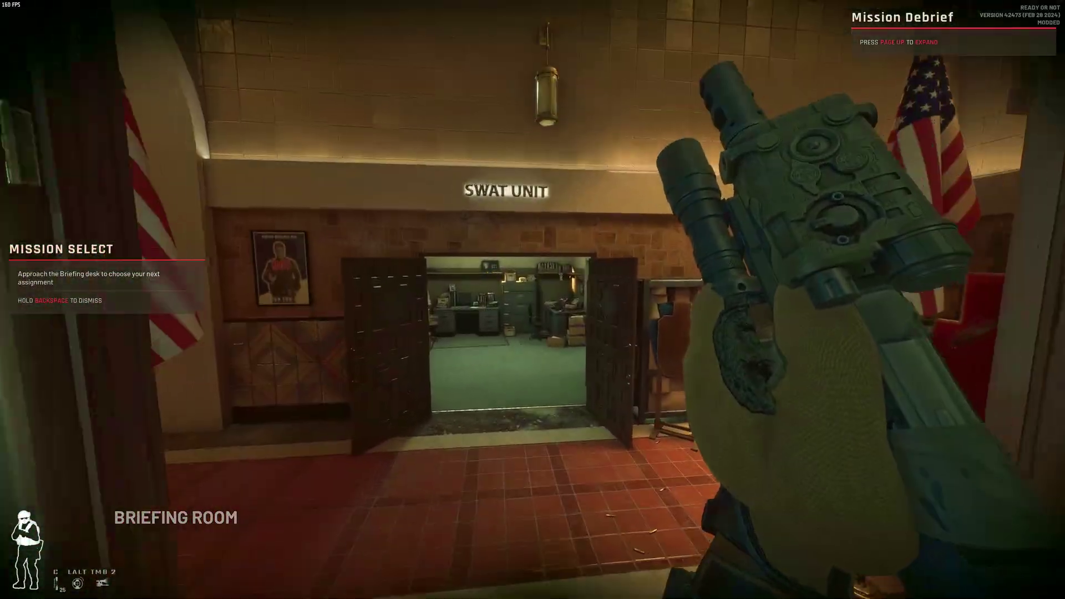
key(w)
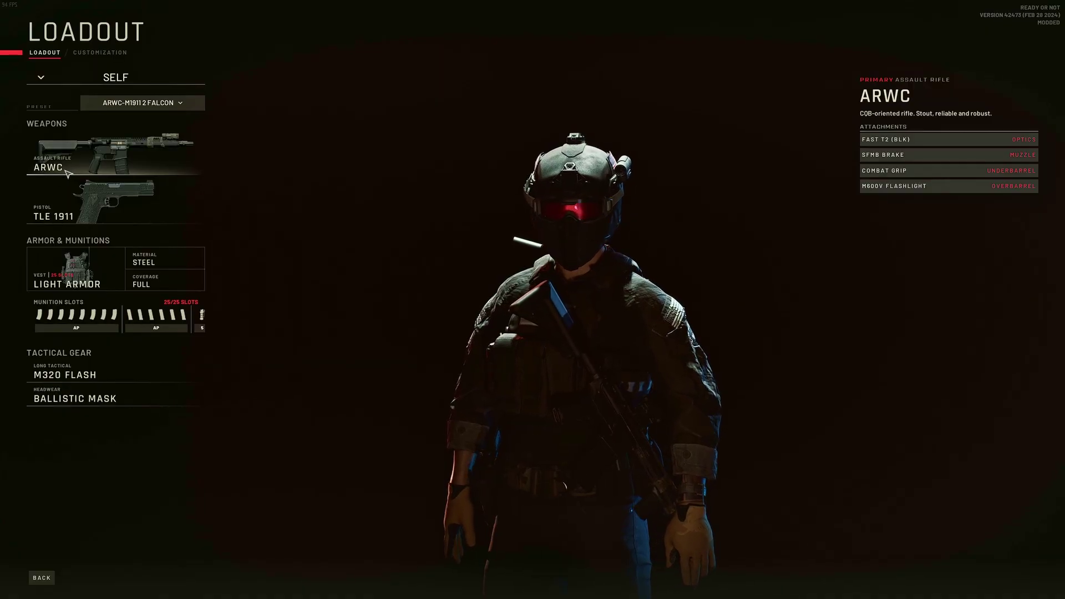
Step: Look through the optic attachments available for the ARWC primary rifle, keeping the Fast T2 (BLK) equipped
click(149, 157)
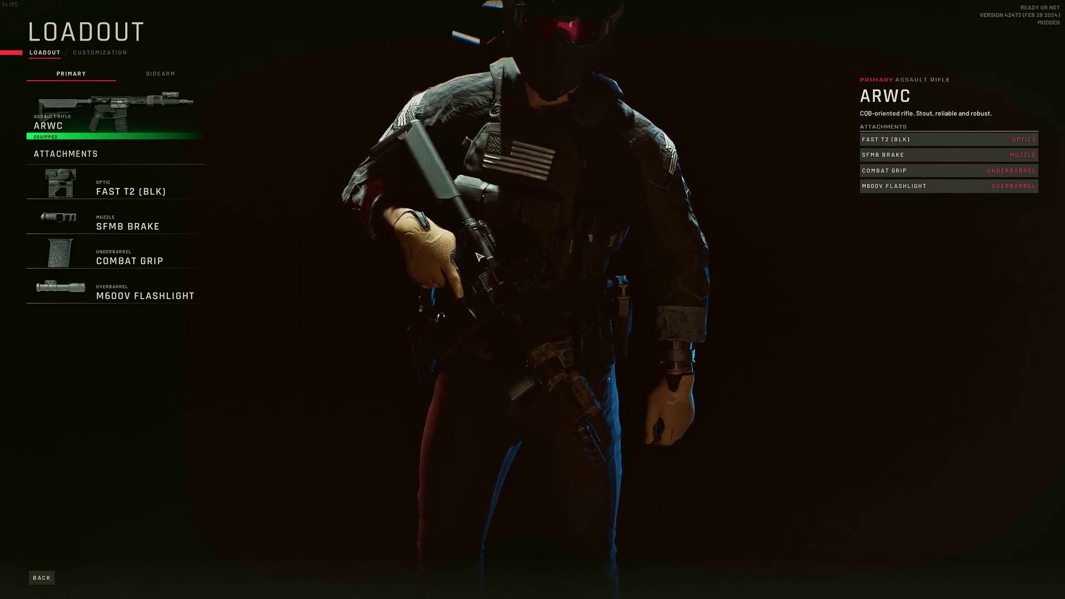
click(125, 184)
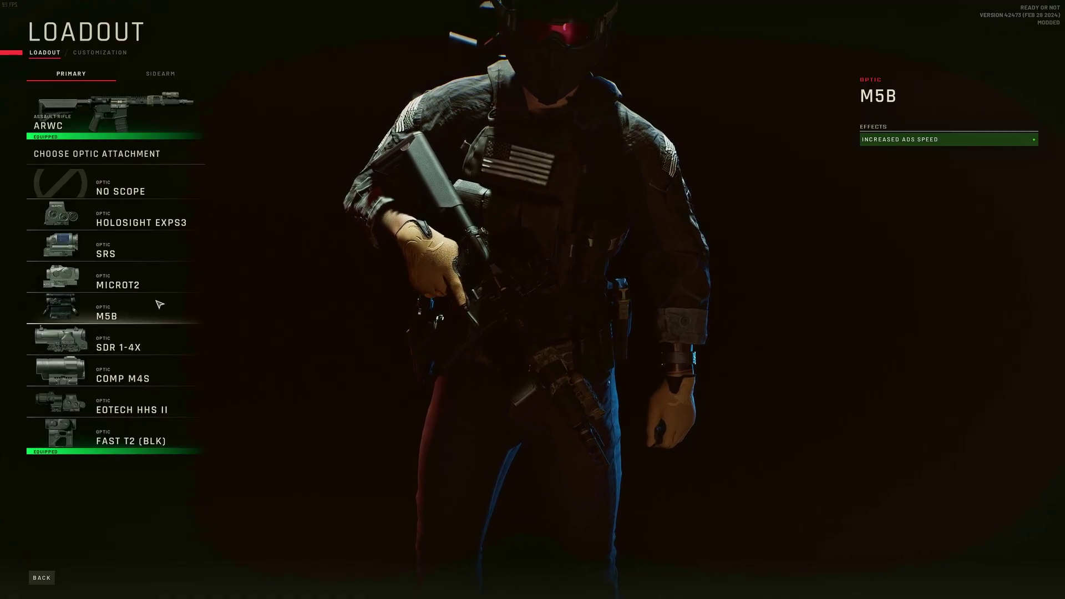
mouse_move(153, 333)
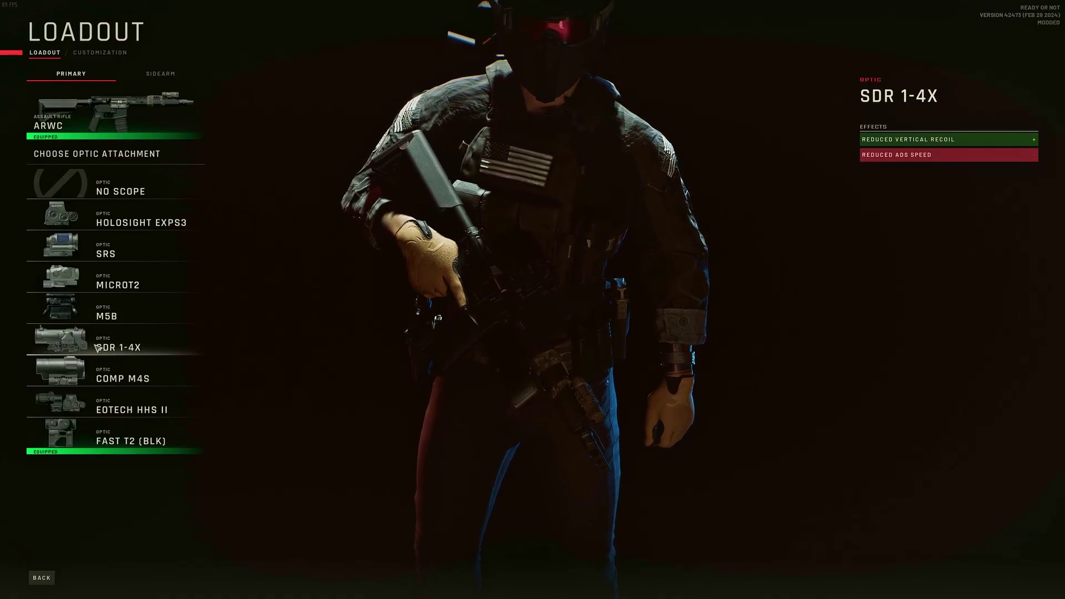
mouse_move(117, 377)
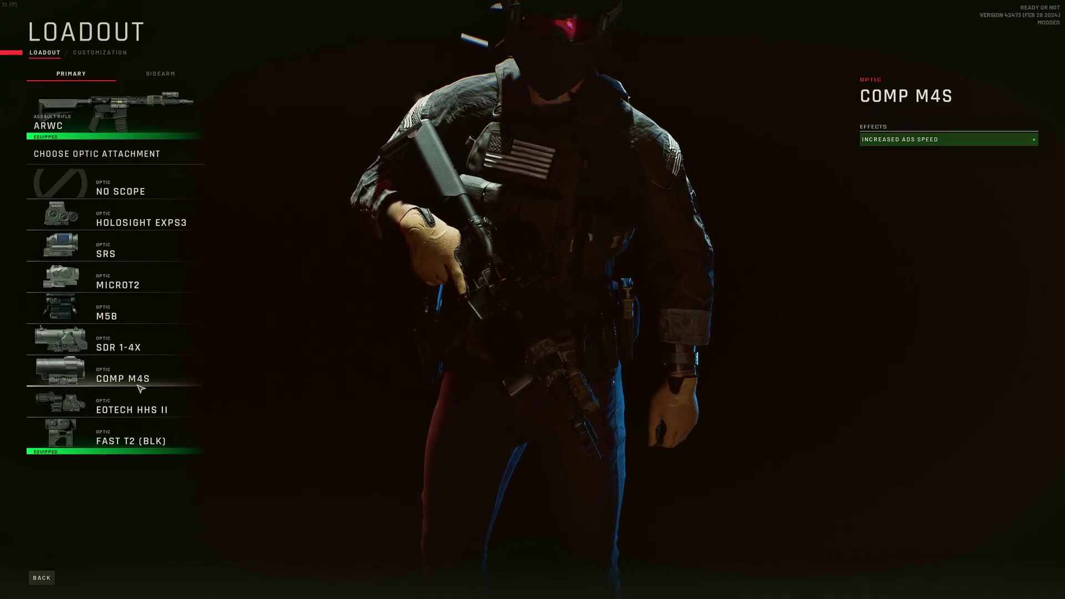
mouse_move(154, 418)
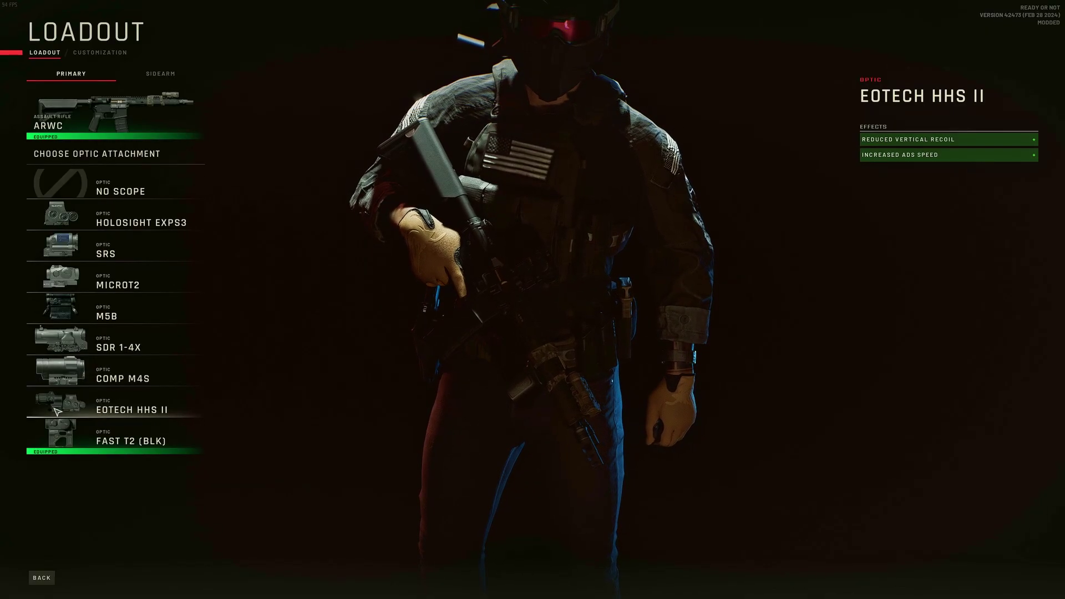
mouse_move(92, 441)
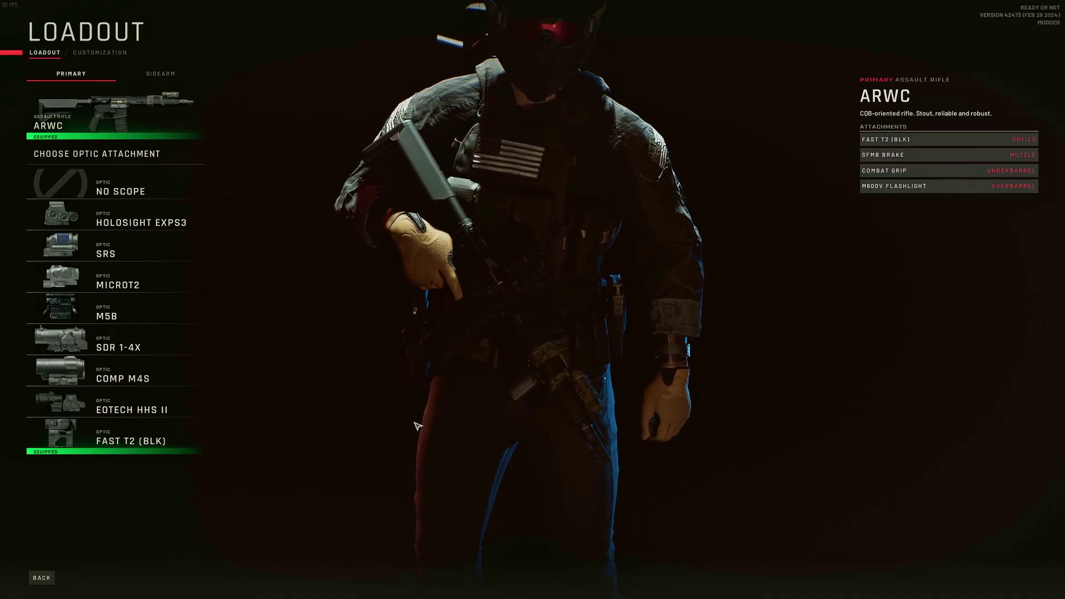
key(Escape)
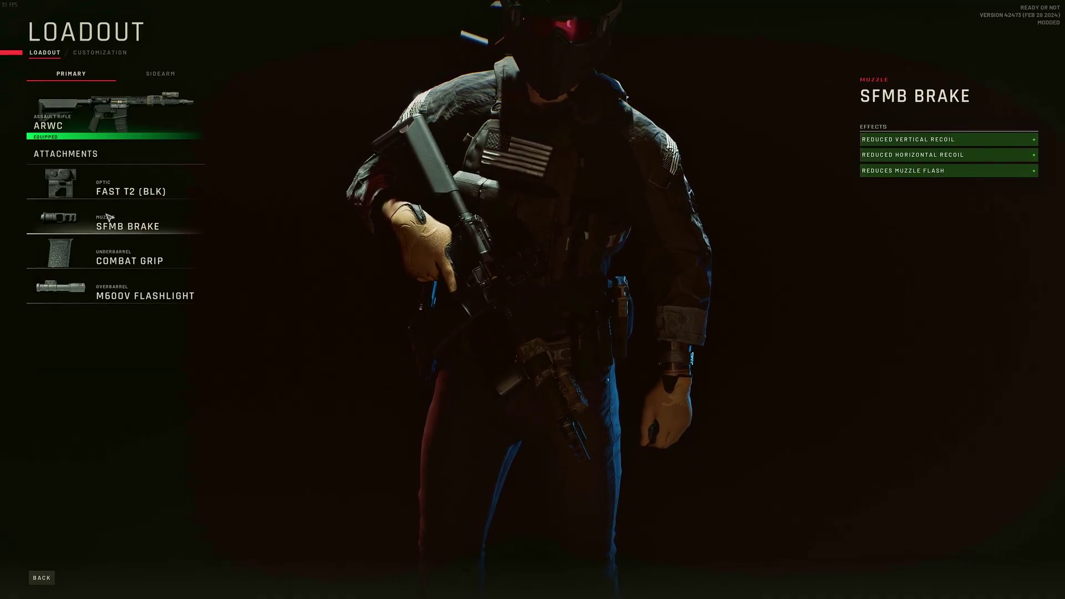
Step: Look through the ARWC's muzzle, underbarrel and overbarrel attachments and return to the loadout overview
click(109, 217)
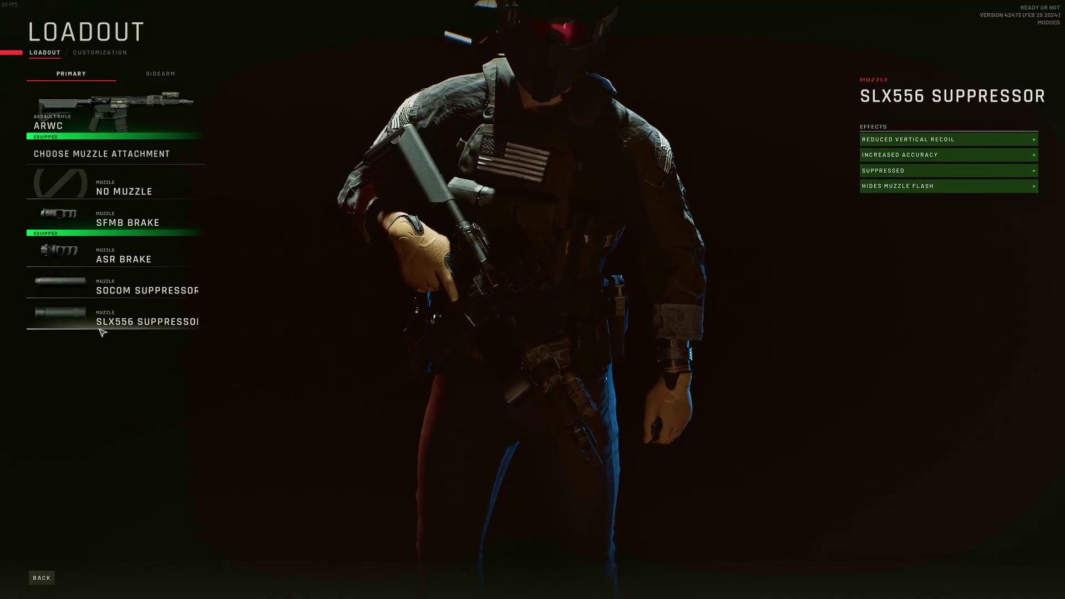
key(Escape)
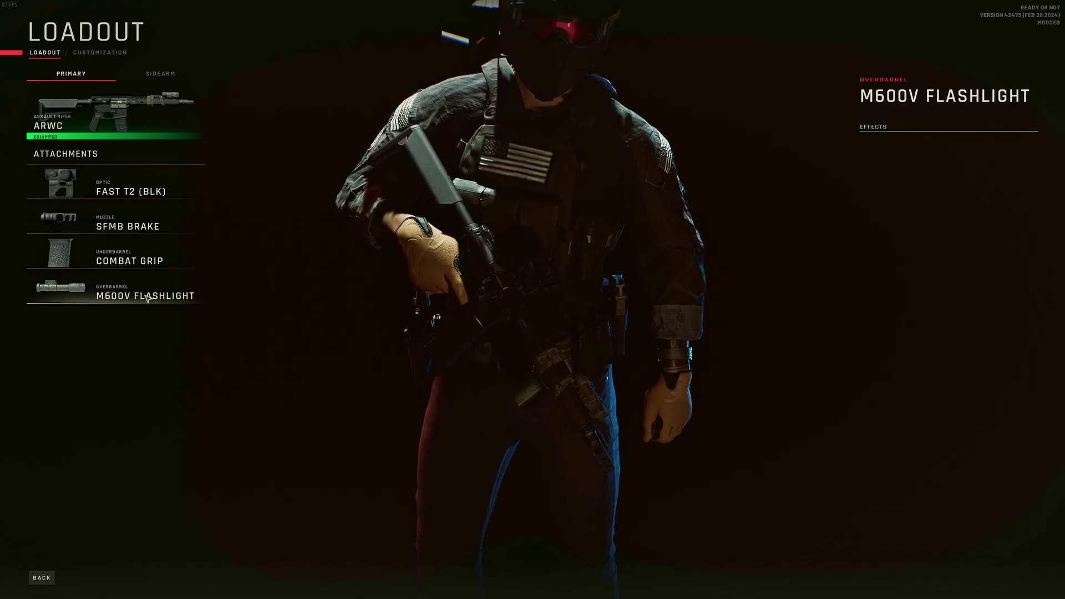
click(139, 259)
key(Escape)
click(138, 294)
key(Escape)
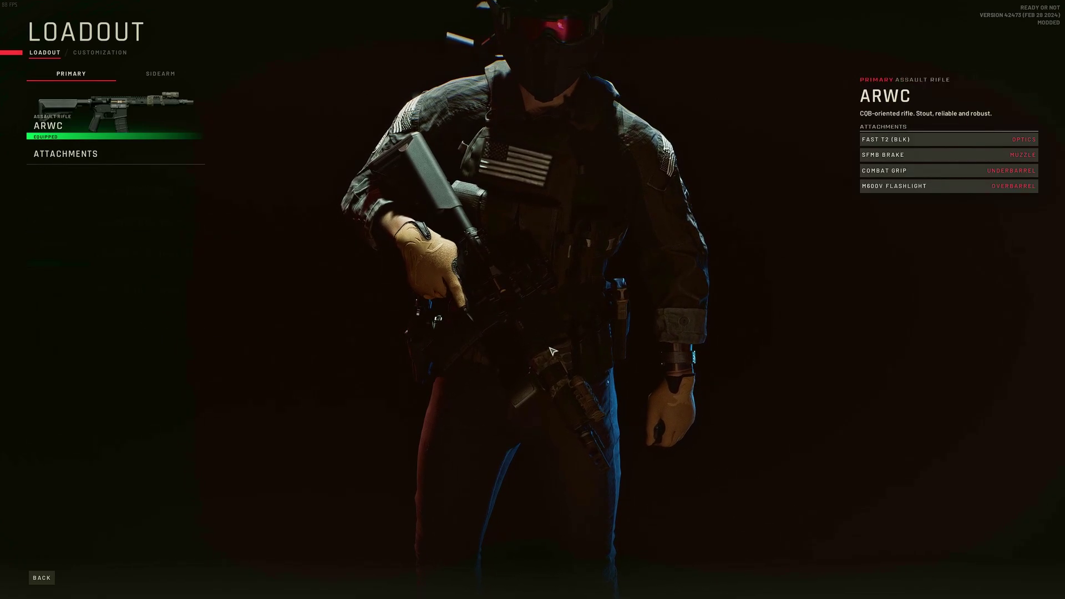
key(Escape)
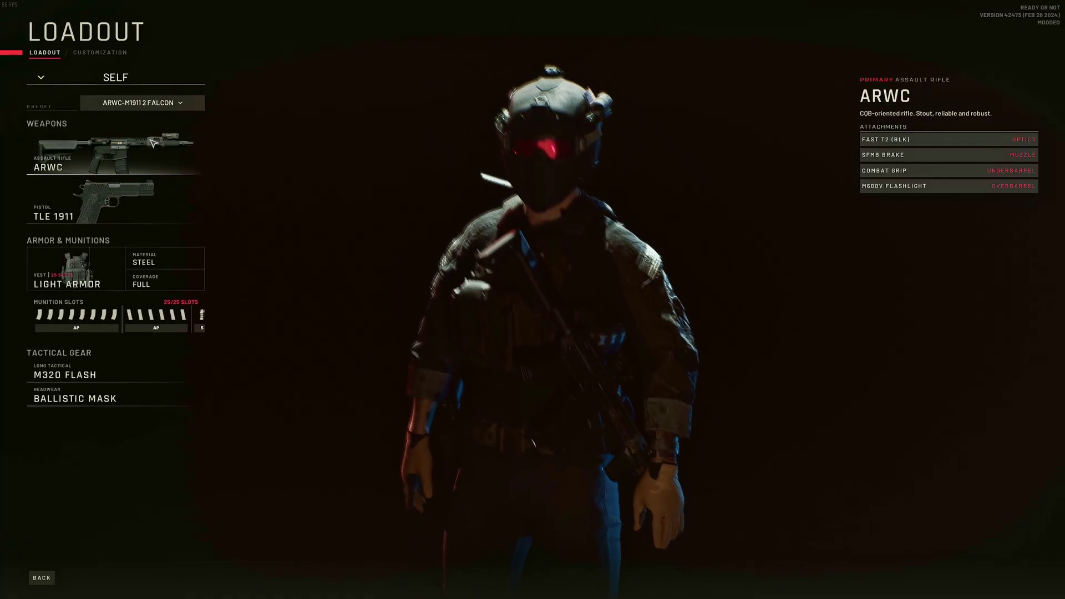
Step: Load the MCX-M1911 Falcon preset and equip the L5AWM 30 ammunition attachment on the MCX Spear LT
click(143, 103)
click(122, 157)
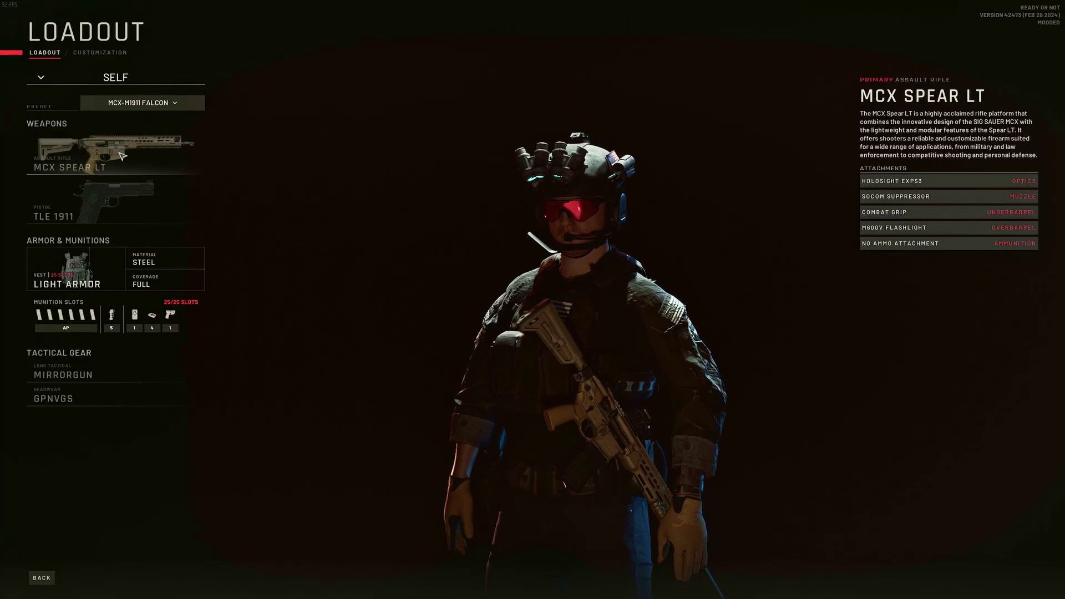
click(122, 156)
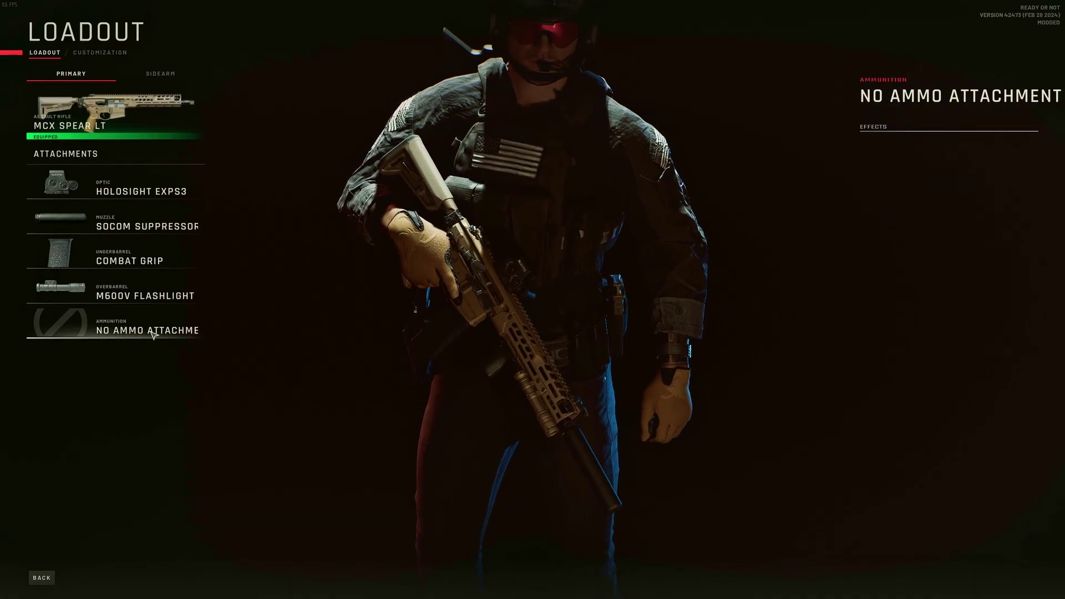
click(153, 332)
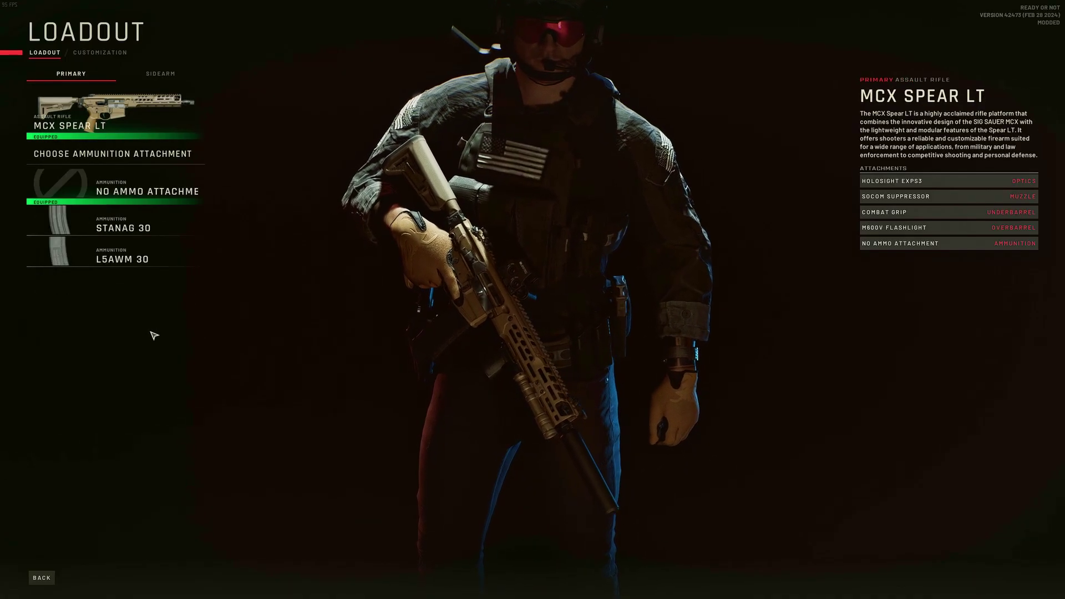
click(129, 260)
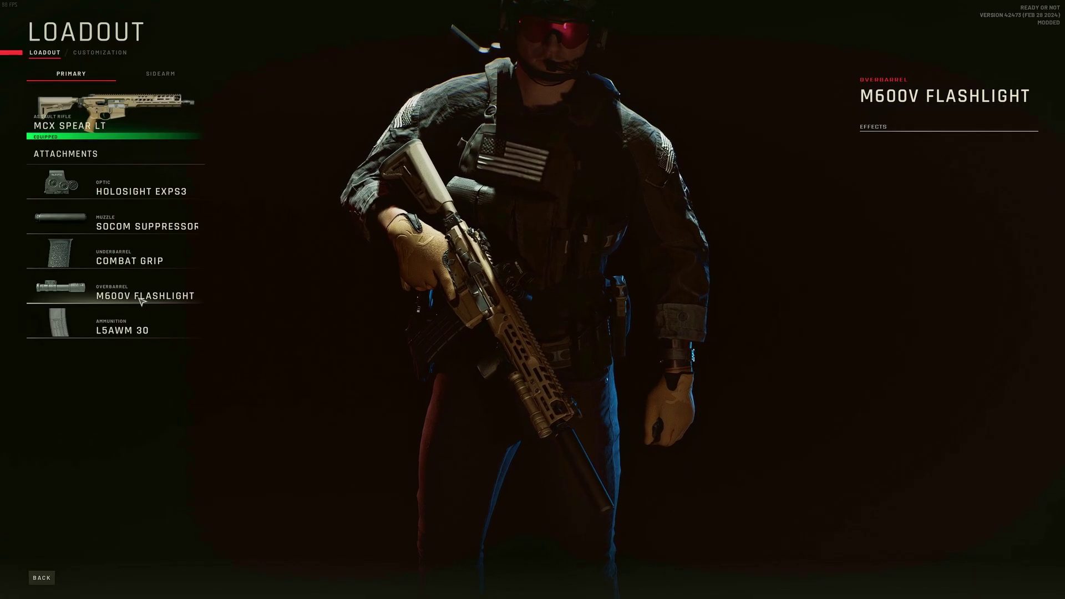
Step: Check the overbarrel and underbarrel options, and equip the Flow 556K Suppressor (FDE) on the MCX Spear LT
click(138, 284)
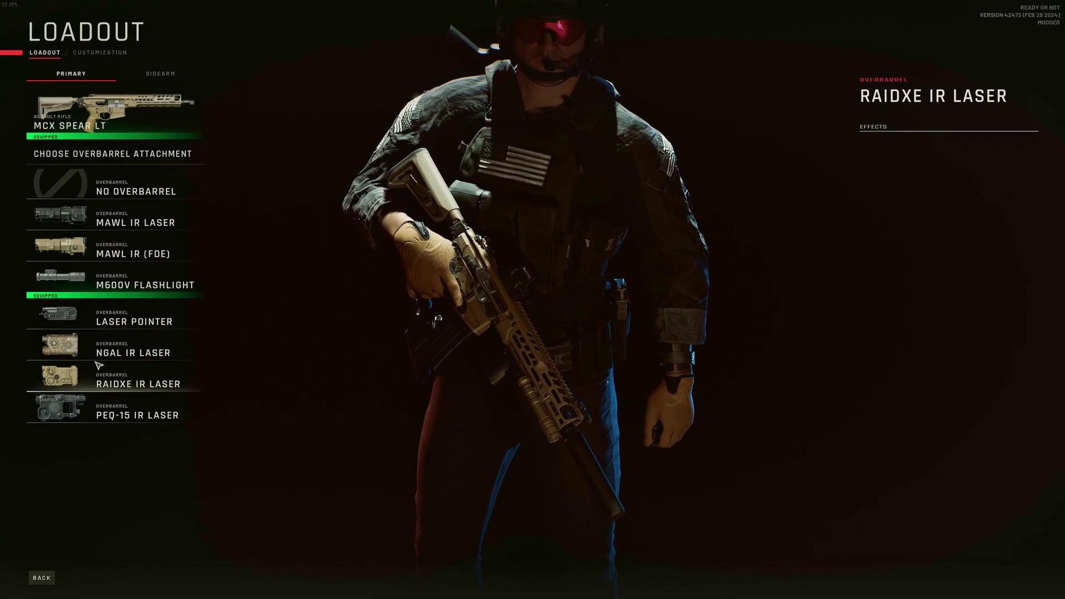
key(Escape)
click(141, 248)
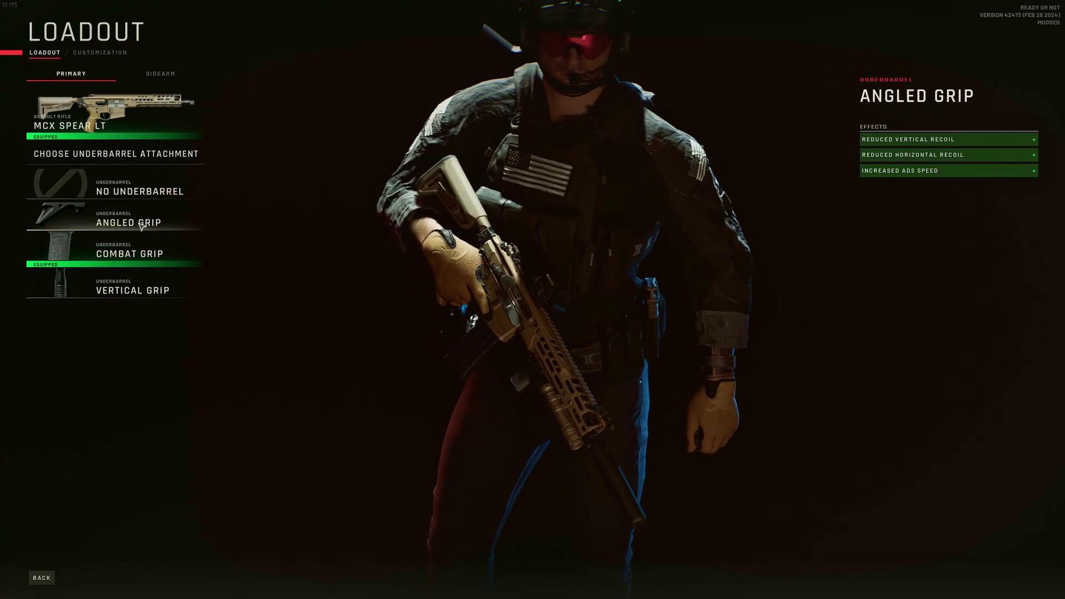
key(Escape)
click(146, 222)
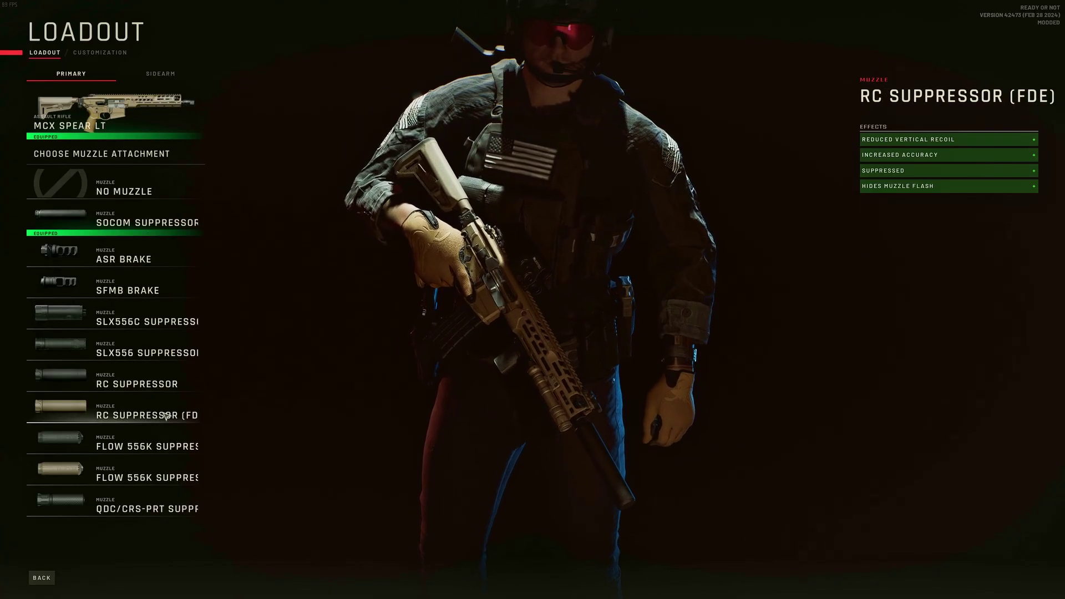
click(150, 470)
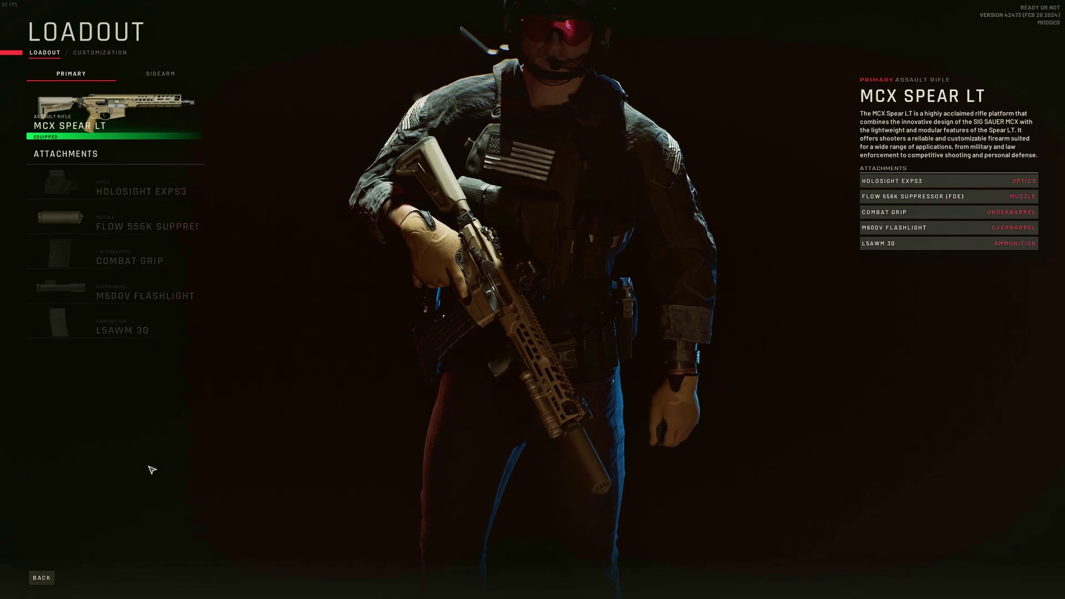
Step: Browse the MCX Spear LT's optics, equip the Fast T2 (FDE) and return to the loadout overview
click(112, 186)
scroll(162, 388, down, 6)
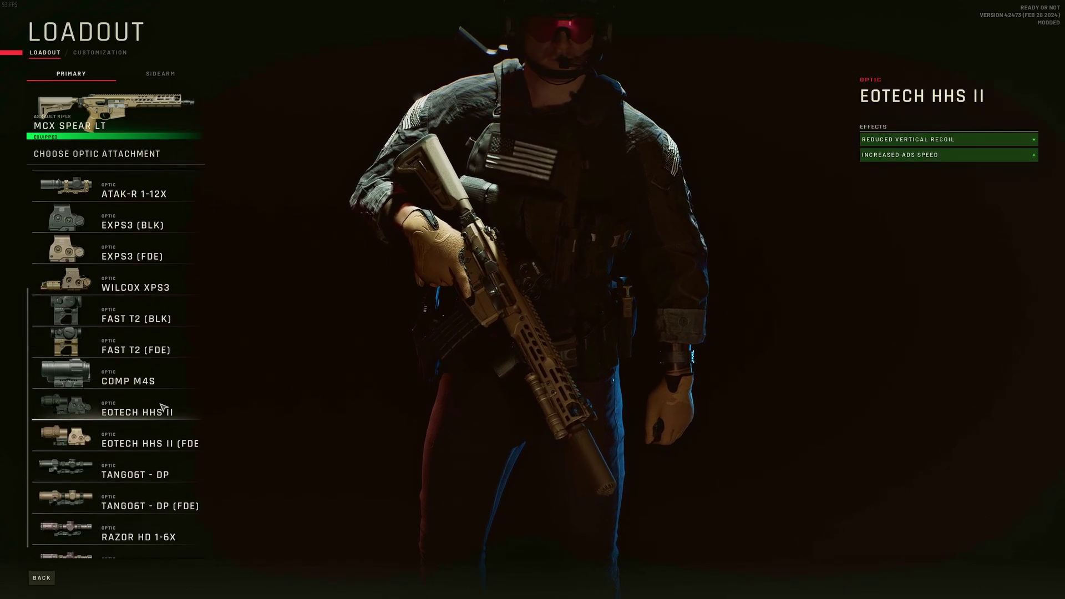
scroll(162, 421, down, 1)
scroll(161, 474, up, 4)
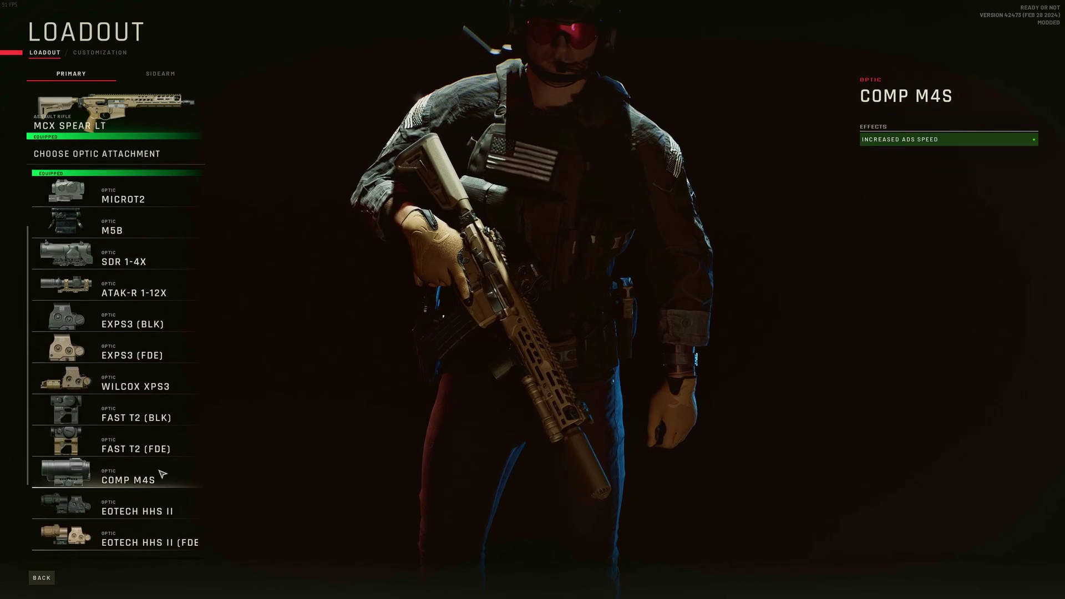
scroll(162, 474, up, 1)
click(140, 456)
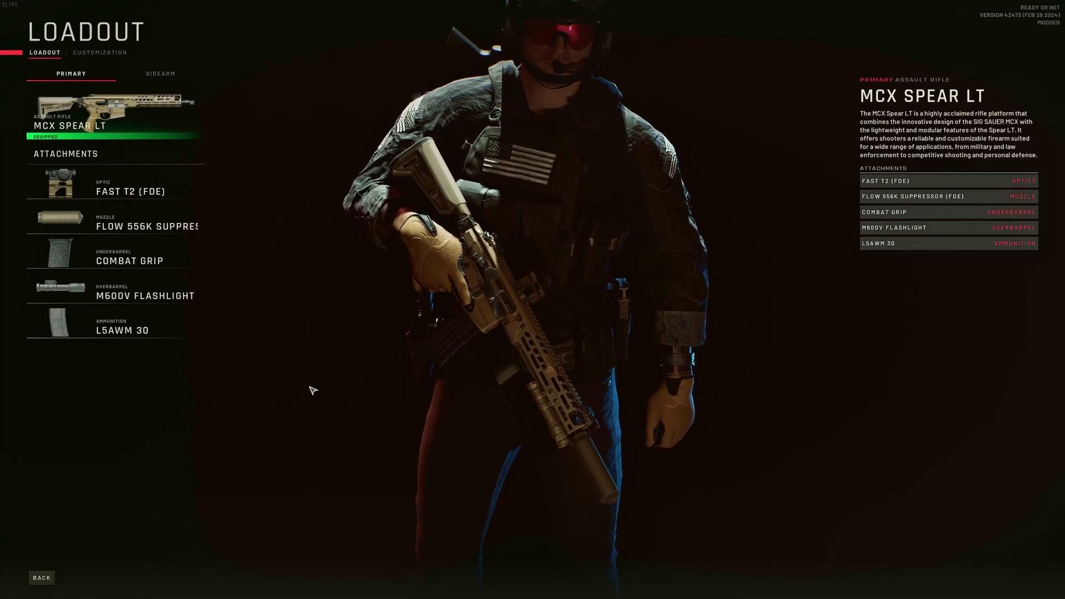
key(Escape)
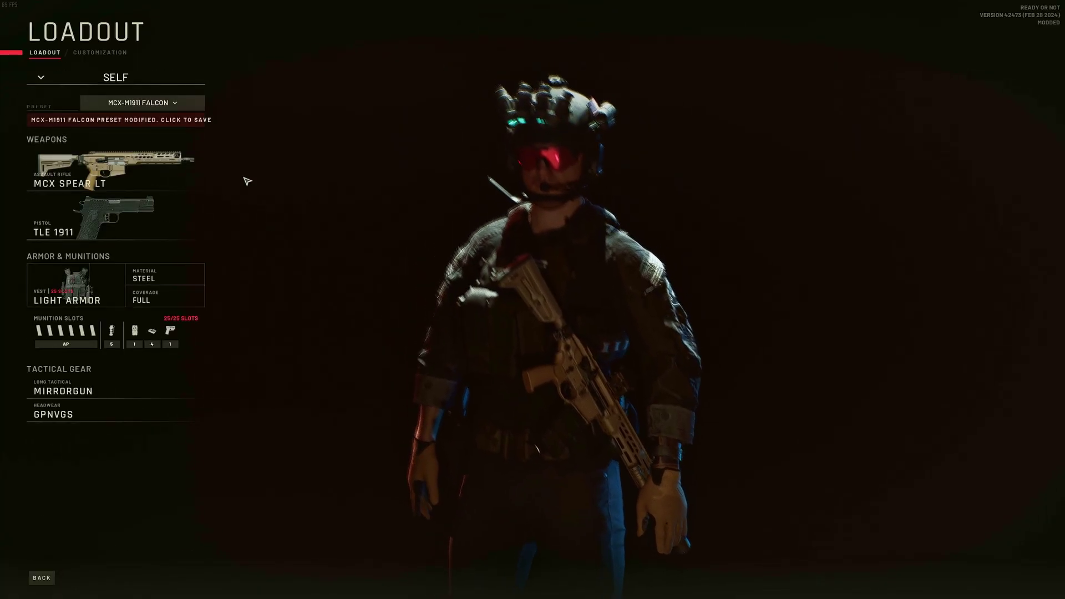
Step: Try to save the modified MCX-M1911 Falcon preset and cancel overwriting the existing one
click(138, 103)
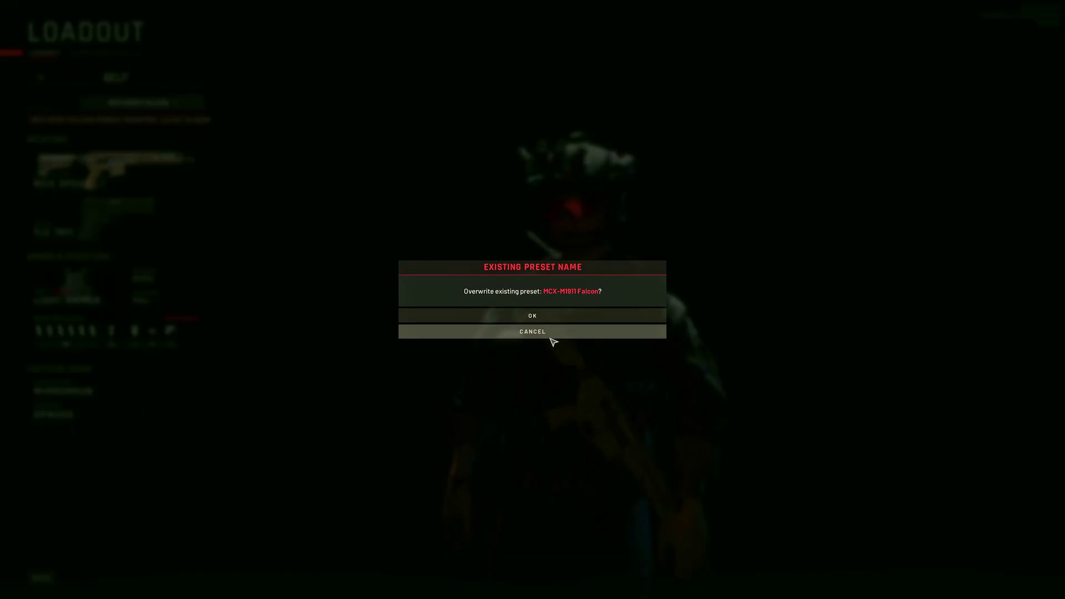
click(551, 332)
click(138, 103)
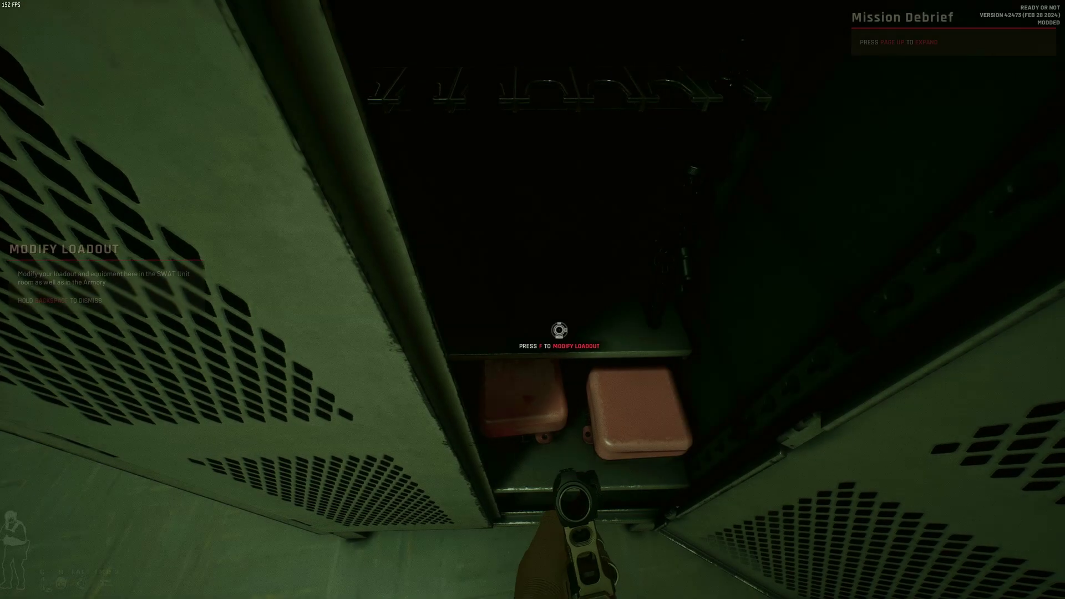
Step: Walk to the SWAT Unit room doorway, view the modified rifle in hand and switch to the sidearm
key(w)
key(w)
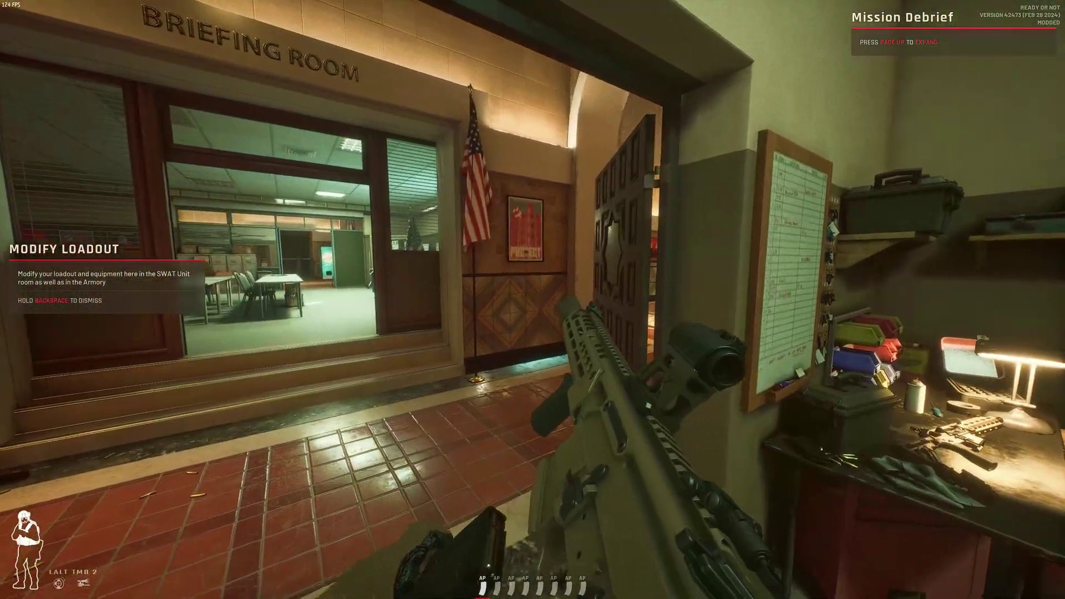
key(w)
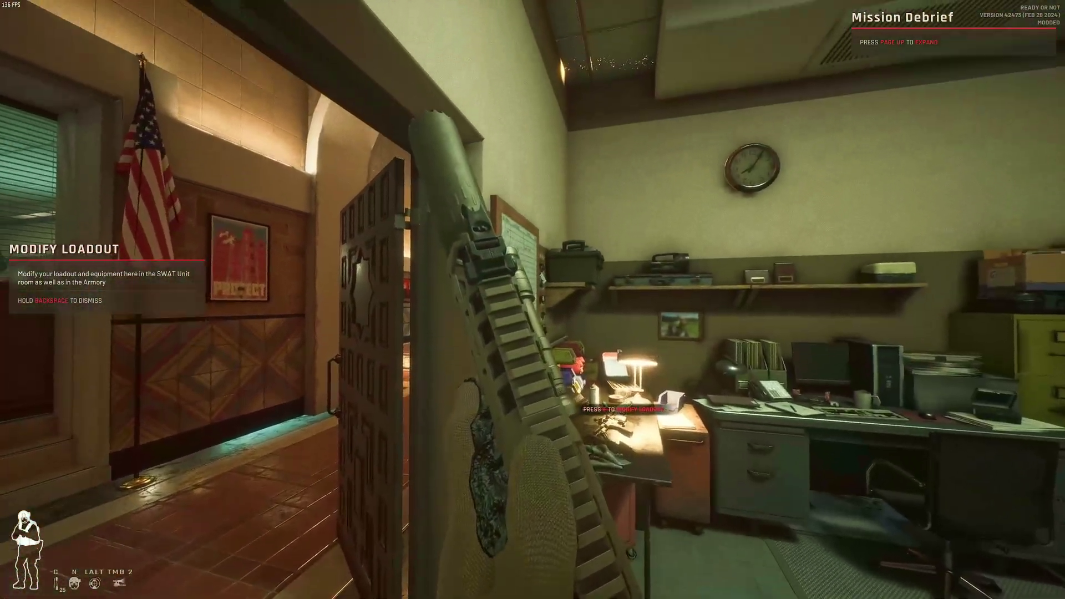
key(2)
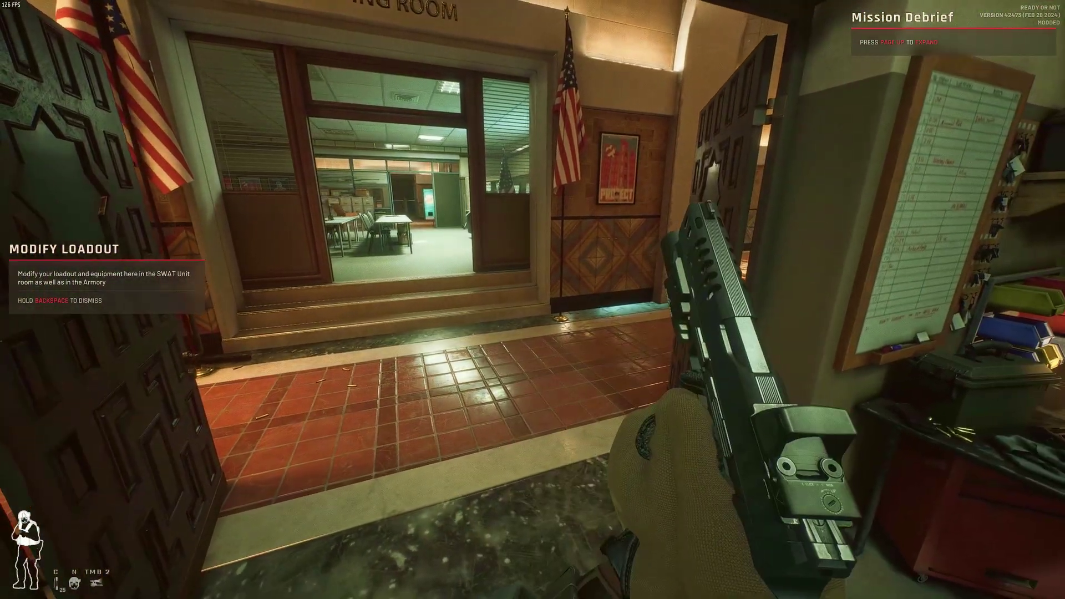